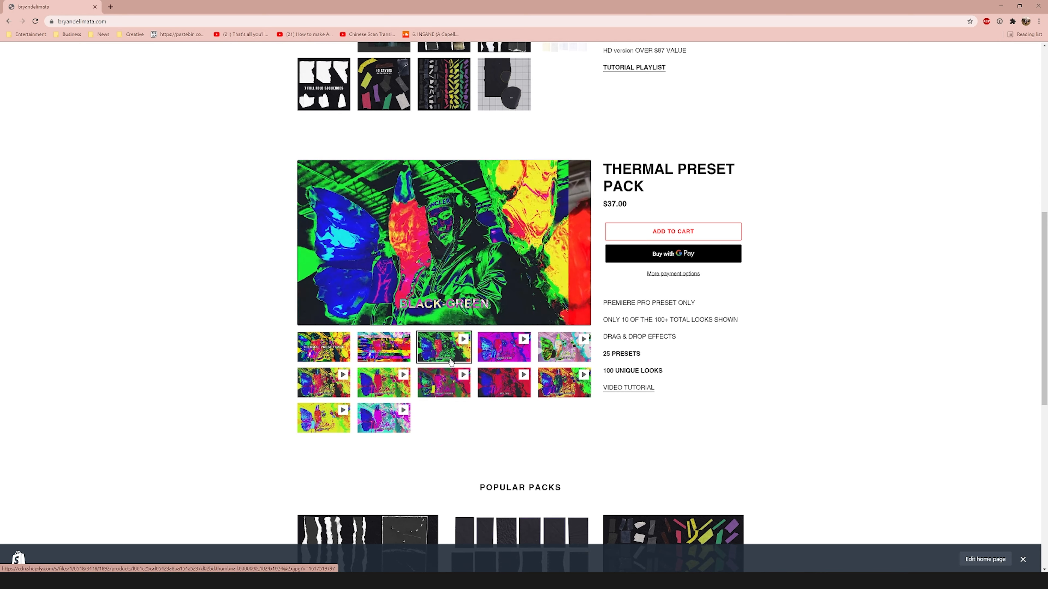
# - Preview the Molten look and one other look in the Thermal Preset Pack gallery
pyautogui.click(511, 385)
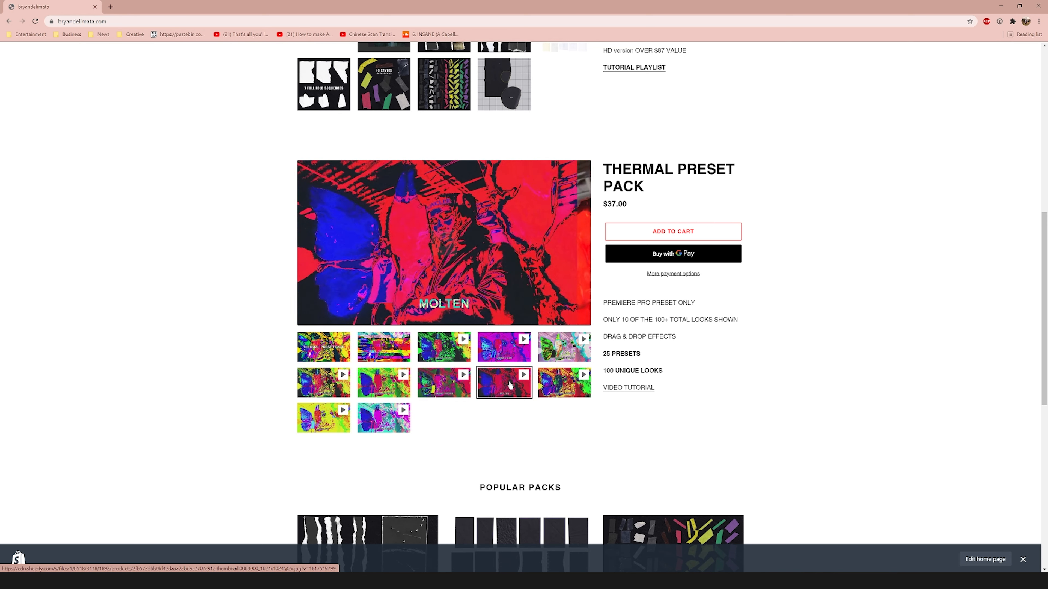
pyautogui.click(564, 347)
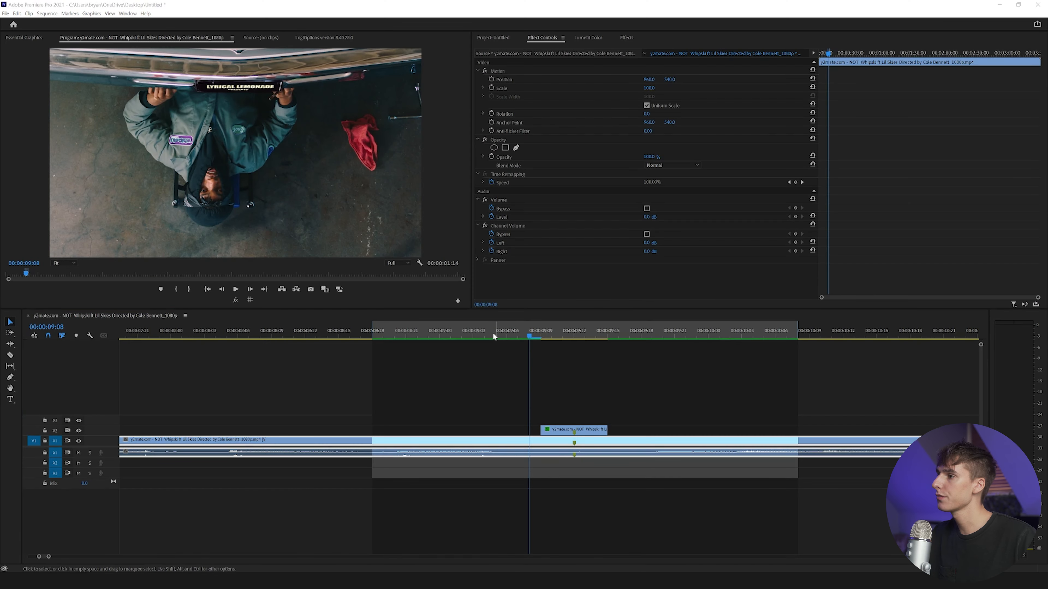
# - In Premiere Pro, scrub and play through the existing transition around 00:00:09:12, comparing the frames on both sides of the cut
pyautogui.moveTo(491, 332); pyautogui.dragTo(390, 337)
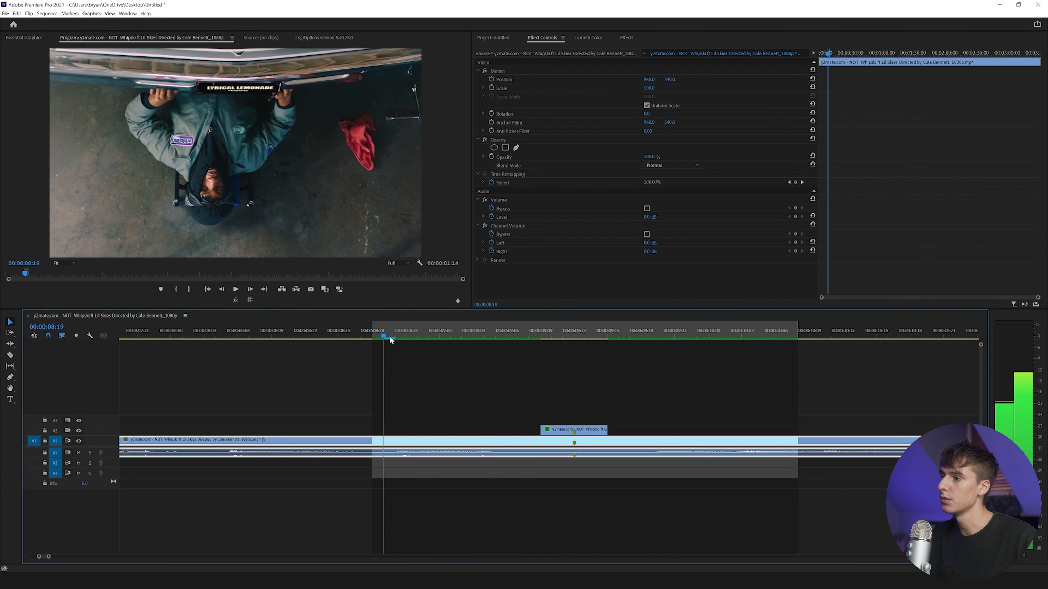
pyautogui.press('Return')
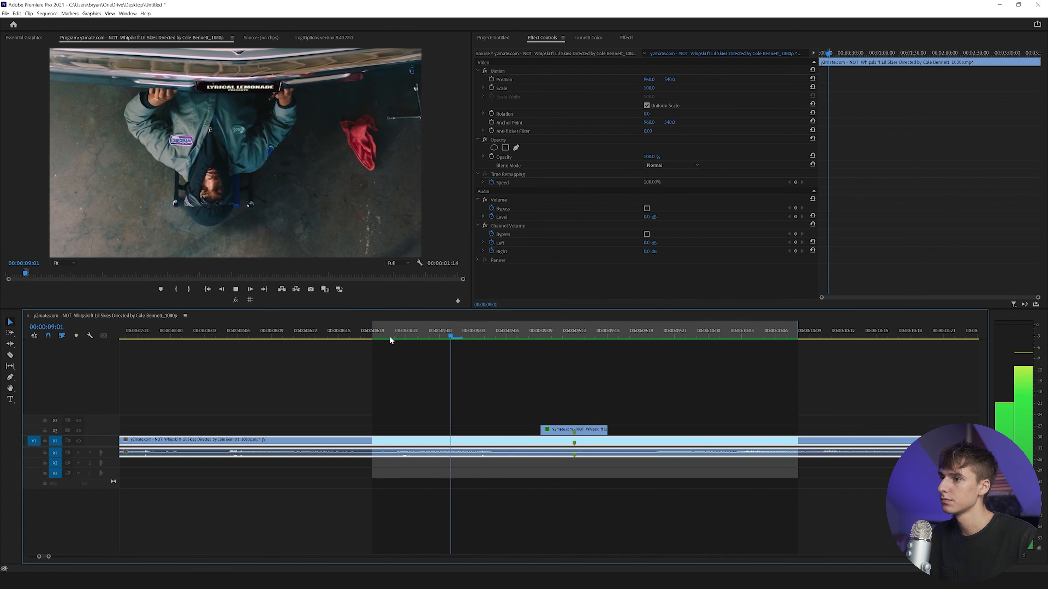
pyautogui.moveTo(528, 337); pyautogui.dragTo(563, 339)
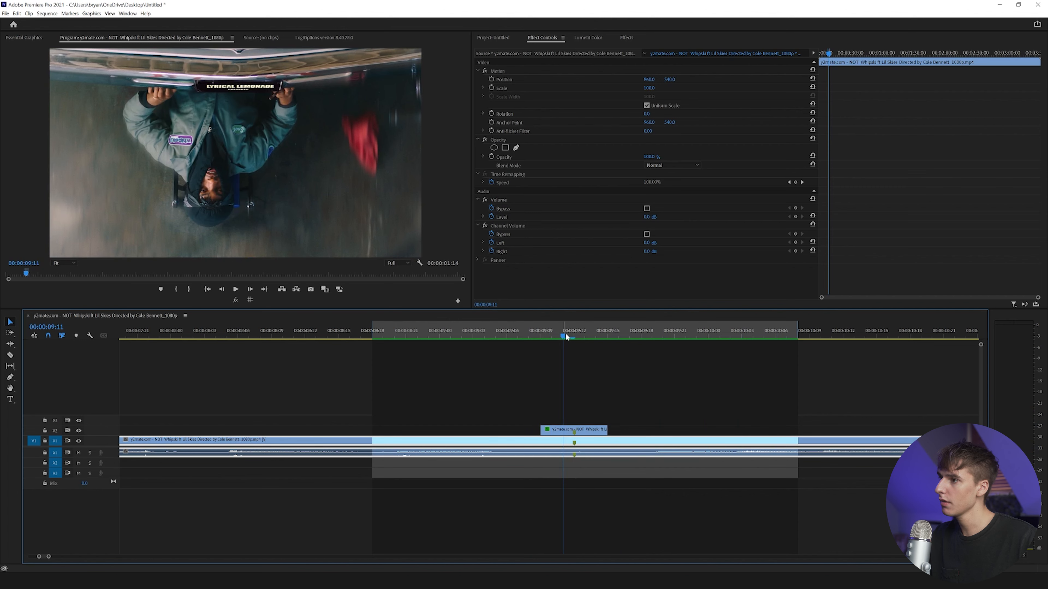
pyautogui.click(573, 337)
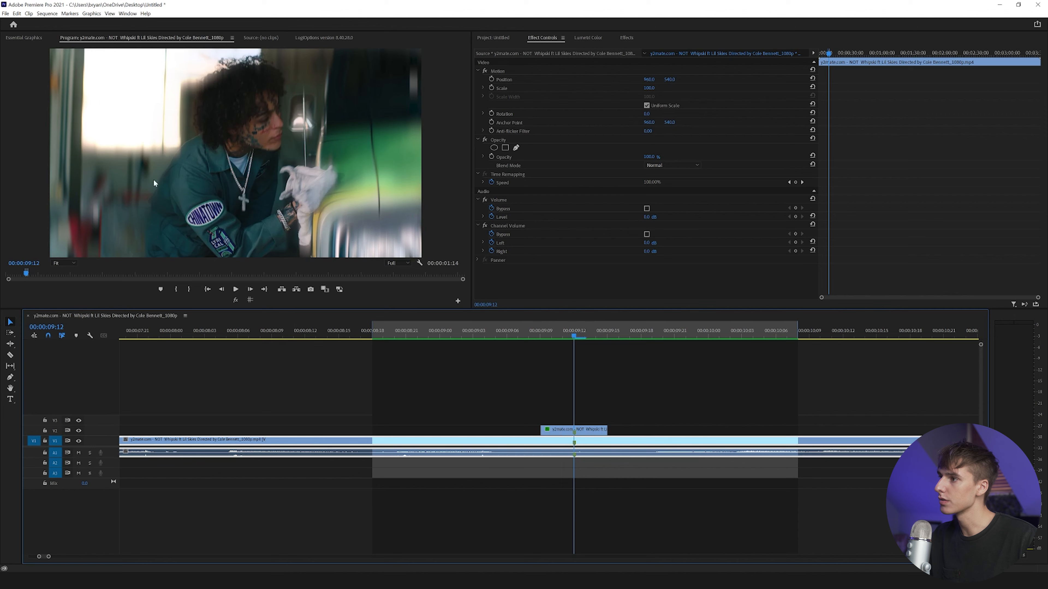
pyautogui.moveTo(575, 335); pyautogui.dragTo(563, 355)
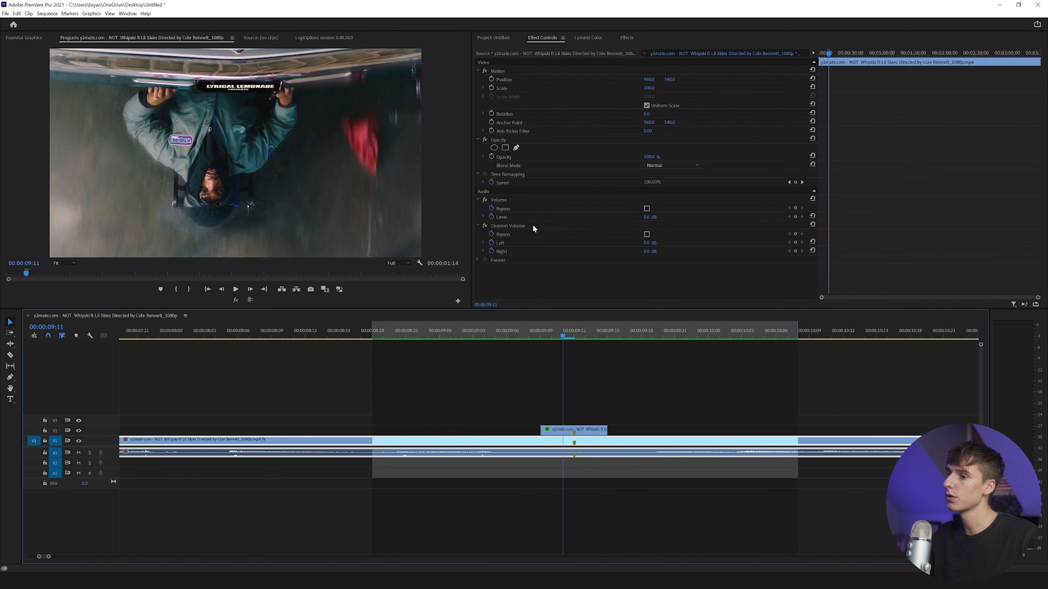
pyautogui.click(573, 338)
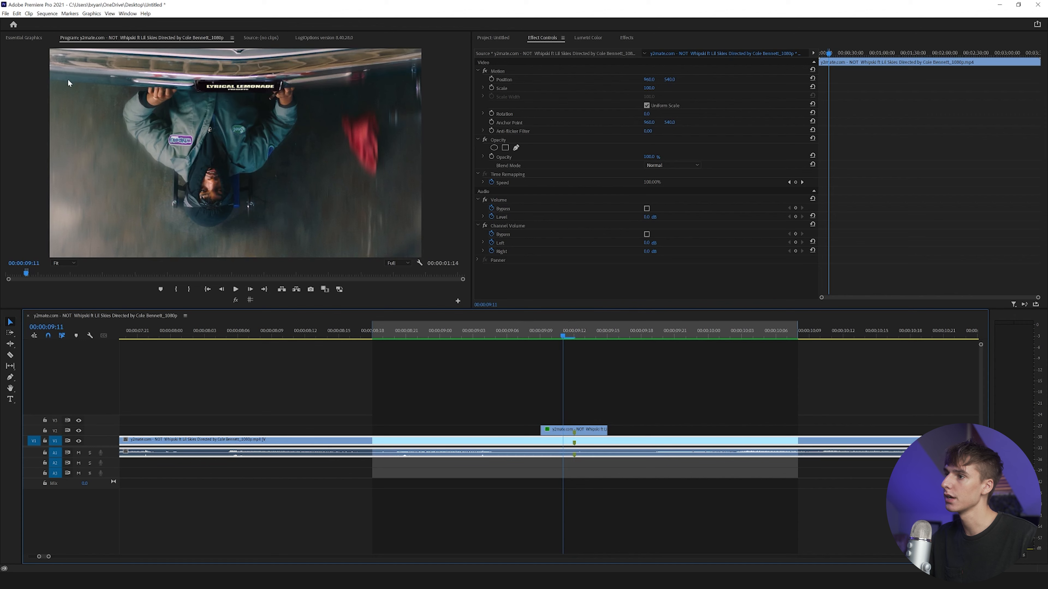
pyautogui.moveTo(564, 339); pyautogui.dragTo(389, 344)
pyautogui.press('space')
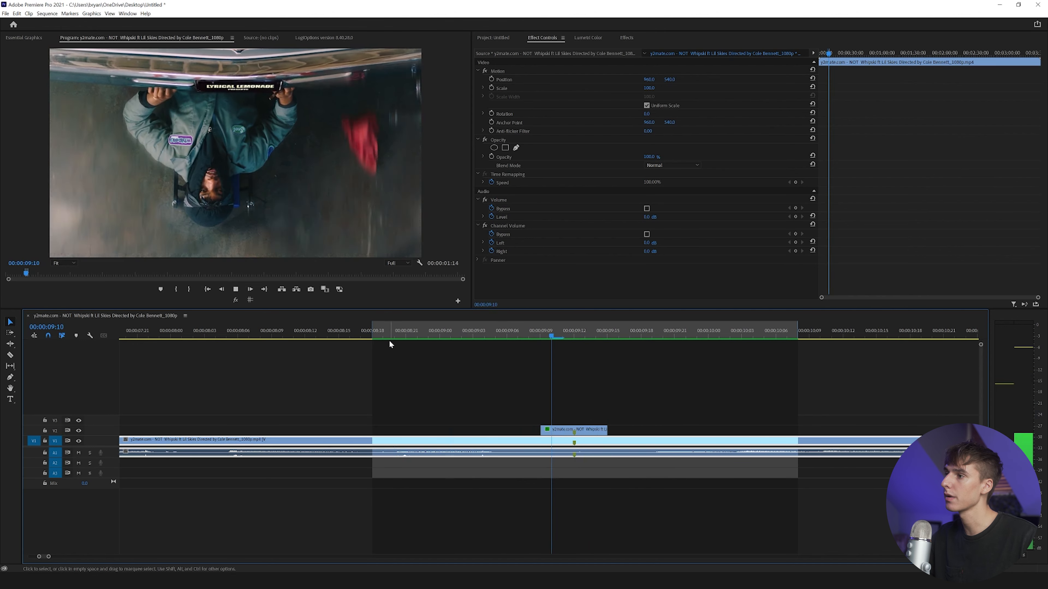
pyautogui.press('space')
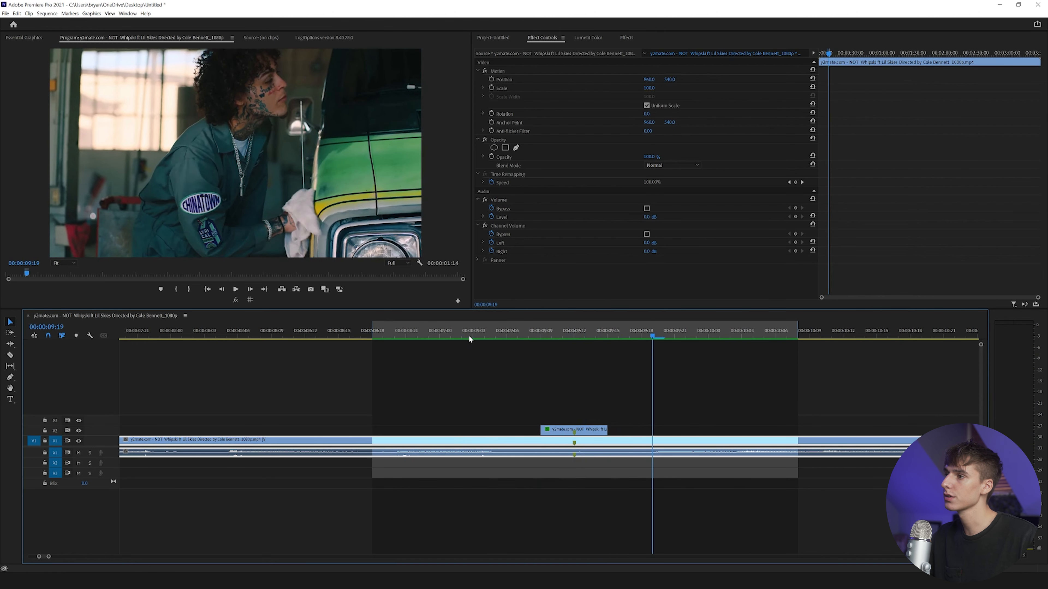
pyautogui.press('space')
pyautogui.press('space')
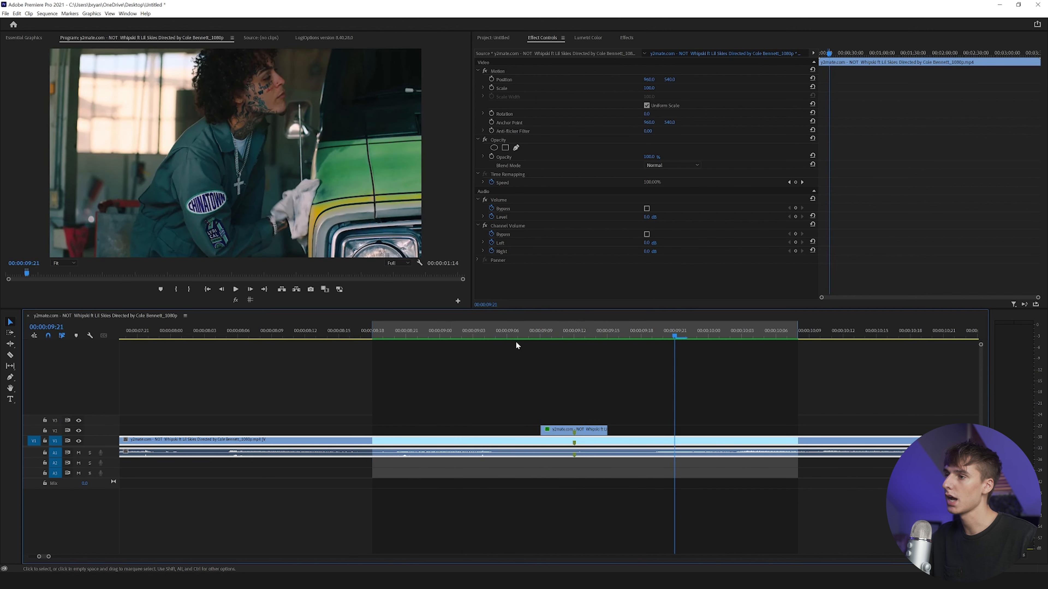
# - Delete the existing transition clip from track V2
pyautogui.moveTo(525, 330)
pyautogui.mouseDown()
pyautogui.moveTo(613, 337)
pyautogui.moveTo(541, 342)
pyautogui.mouseUp()
pyautogui.moveTo(671, 403); pyautogui.dragTo(546, 428)
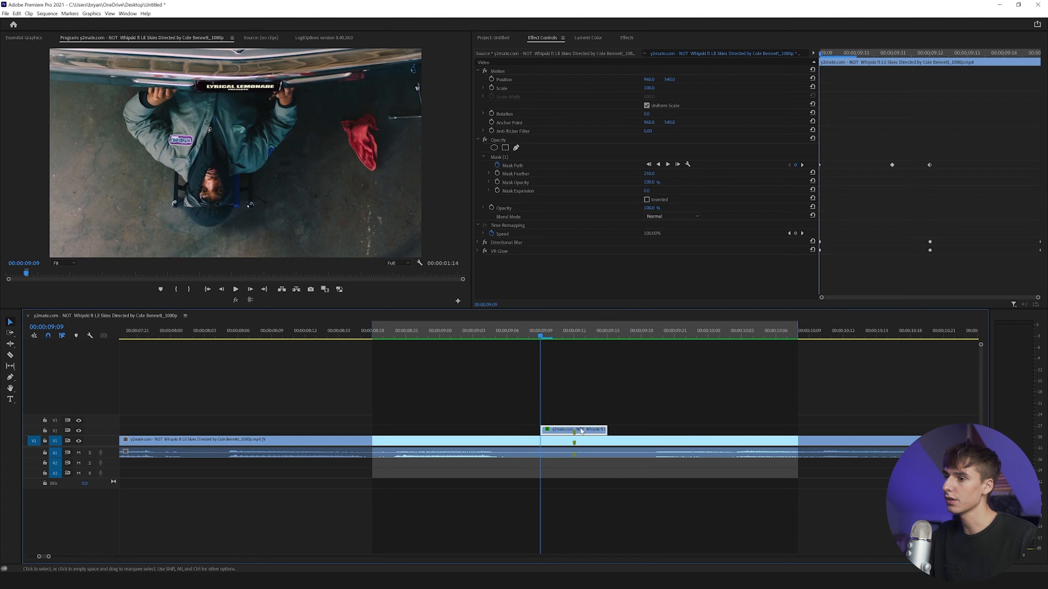
pyautogui.press('Delete')
# - Split the V1 footage at 00:00:09:12 and 00:00:09:09, and duplicate the short piece between the cuts onto V2
pyautogui.moveTo(538, 344); pyautogui.dragTo(579, 346)
pyautogui.press('c')
pyautogui.click(575, 440)
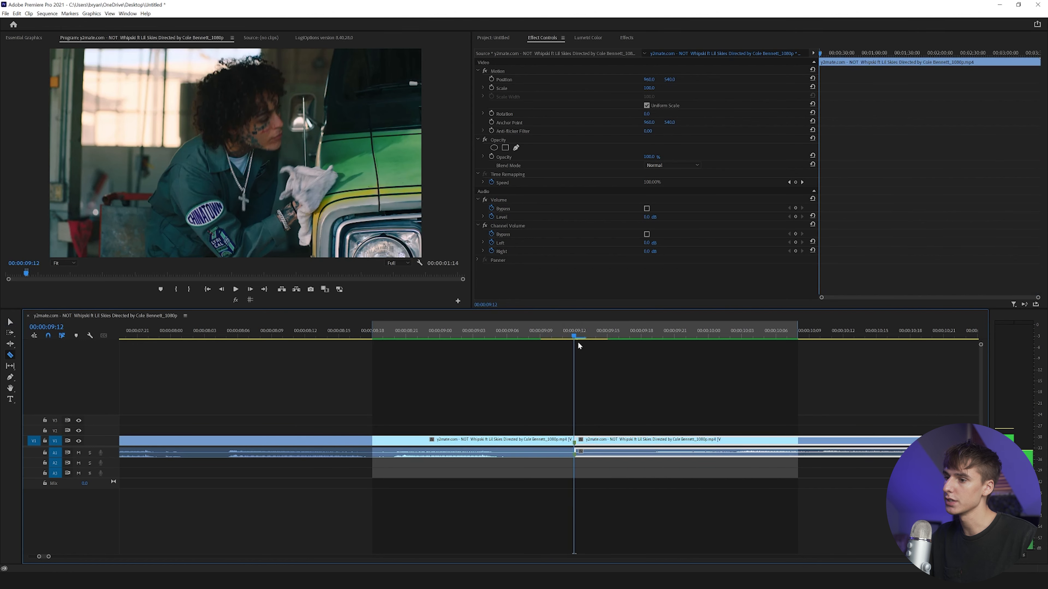
pyautogui.click(542, 338)
pyautogui.click(541, 440)
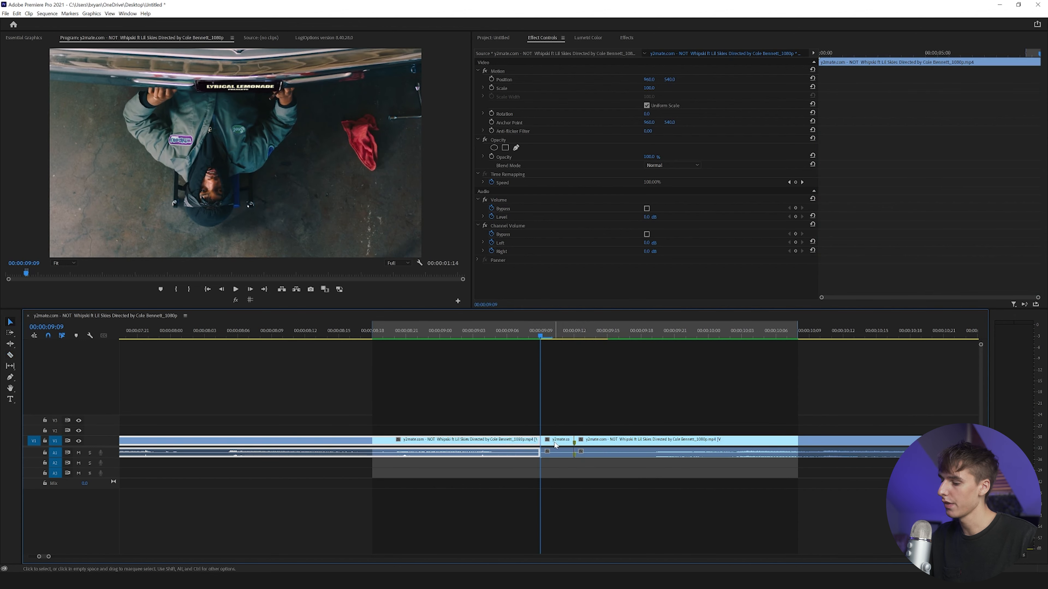
pyautogui.press('v')
pyautogui.moveTo(557, 440); pyautogui.dragTo(557, 430)
# - Split the incoming V1 clip three frames after the shot change, at 00:00:09:15, and duplicate that short piece onto V2
pyautogui.moveTo(560, 338)
pyautogui.mouseDown()
pyautogui.moveTo(534, 340)
pyautogui.moveTo(579, 346)
pyautogui.mouseUp()
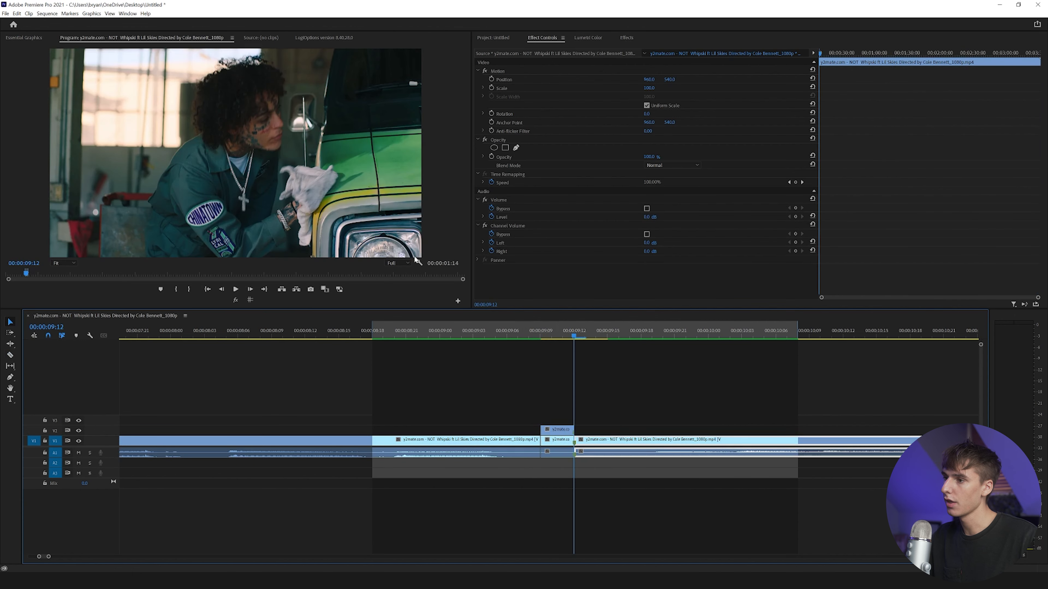
pyautogui.click(250, 289)
pyautogui.click(250, 289)
pyautogui.click(250, 289)
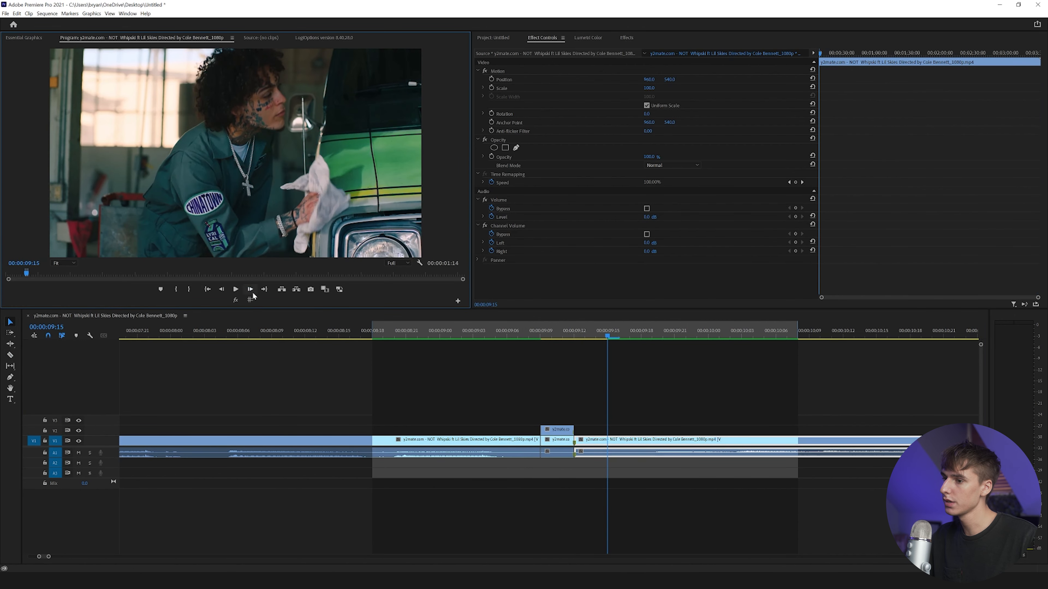
pyautogui.hotkey('ctrl', 'k')
pyautogui.moveTo(592, 440); pyautogui.dragTo(591, 429)
pyautogui.moveTo(546, 336); pyautogui.dragTo(584, 347)
pyautogui.click(601, 414)
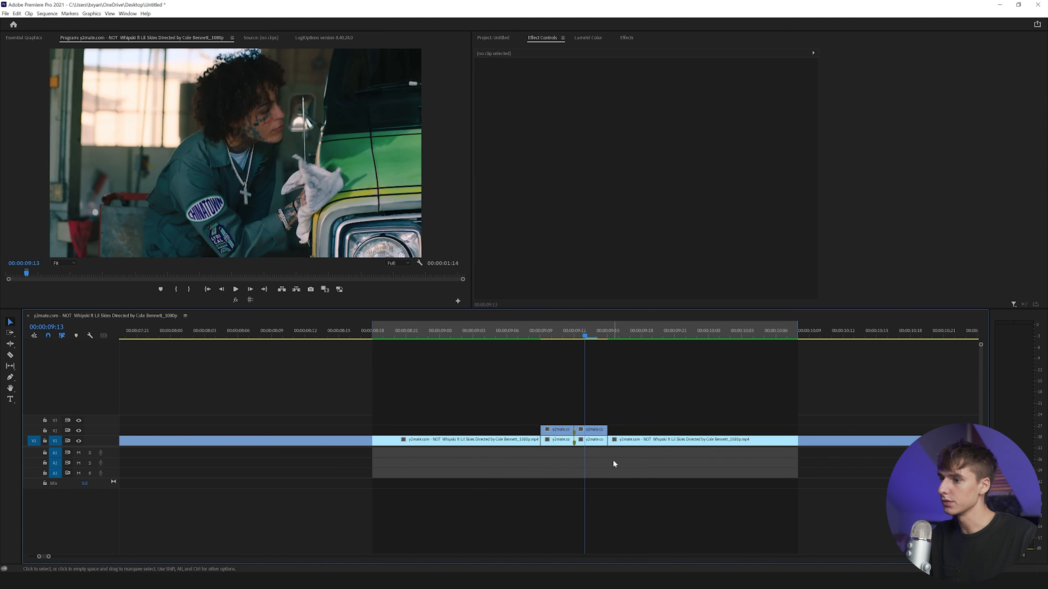
# - Nest the two short V2 clips into one sequence named transition
pyautogui.moveTo(542, 336); pyautogui.dragTo(552, 342)
pyautogui.moveTo(627, 397); pyautogui.dragTo(532, 429)
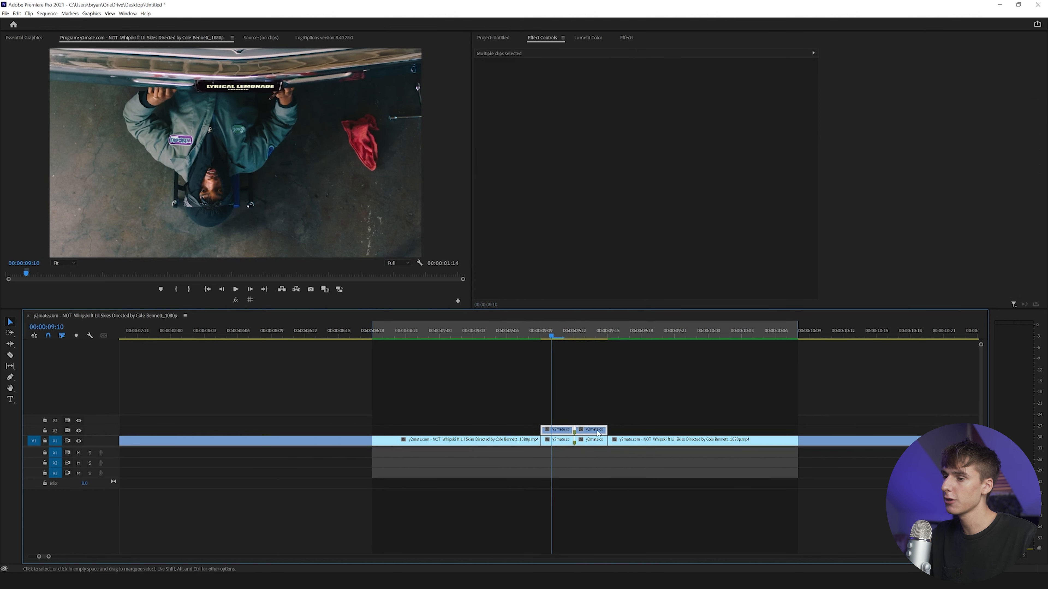
pyautogui.rightClick(584, 433)
pyautogui.click(602, 265)
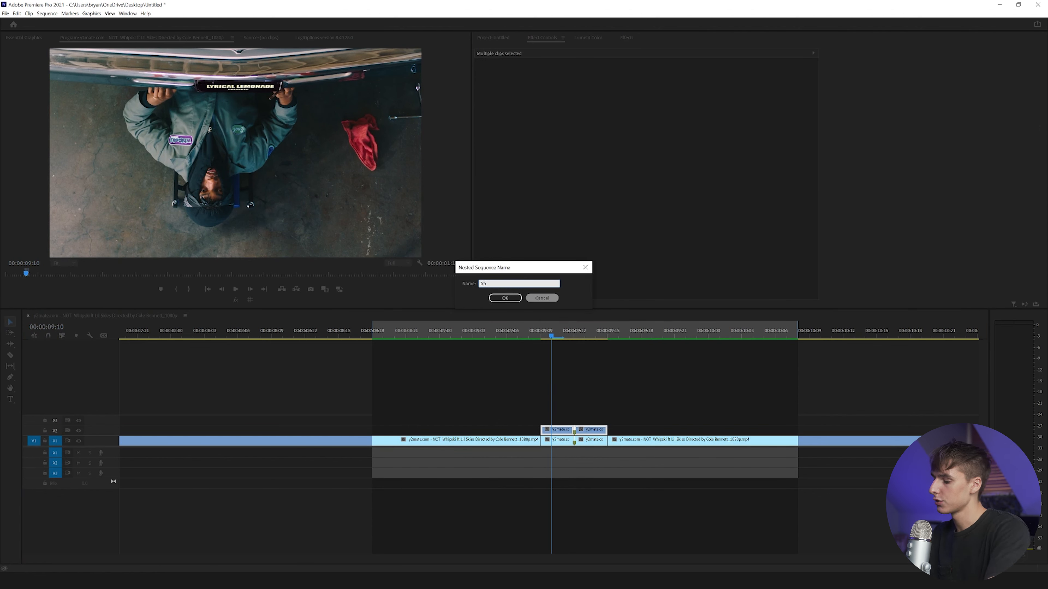
pyautogui.press('Return')
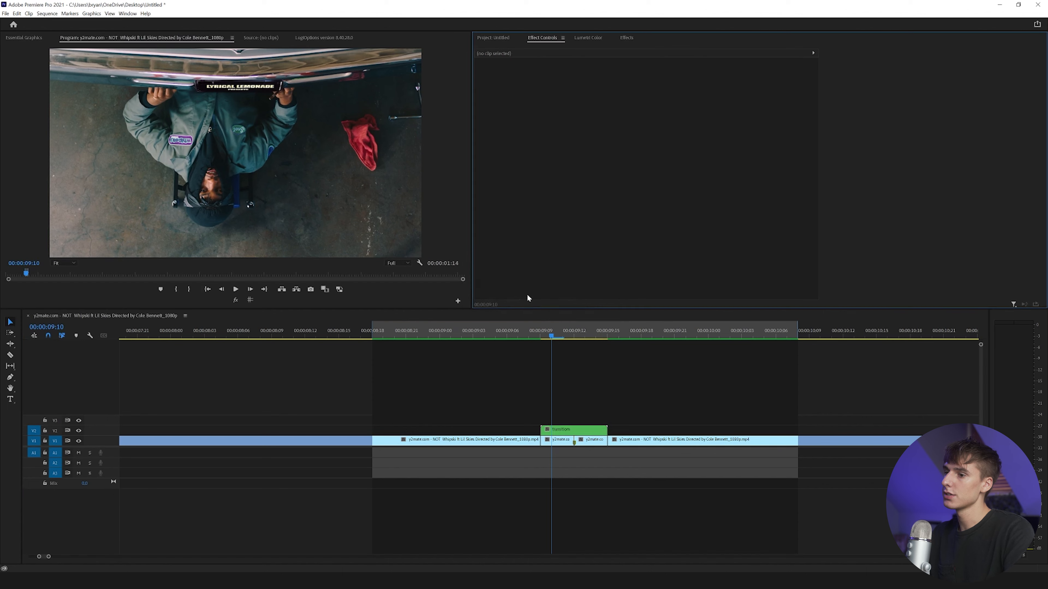
# - Apply the Directional Blur effect to the nested transition clip, with the playhead at 00:00:09:12, and show its effect settings
pyautogui.moveTo(599, 345); pyautogui.dragTo(578, 348)
pyautogui.click(578, 431)
pyautogui.click(627, 37)
pyautogui.click(494, 48)
pyautogui.write('dire')
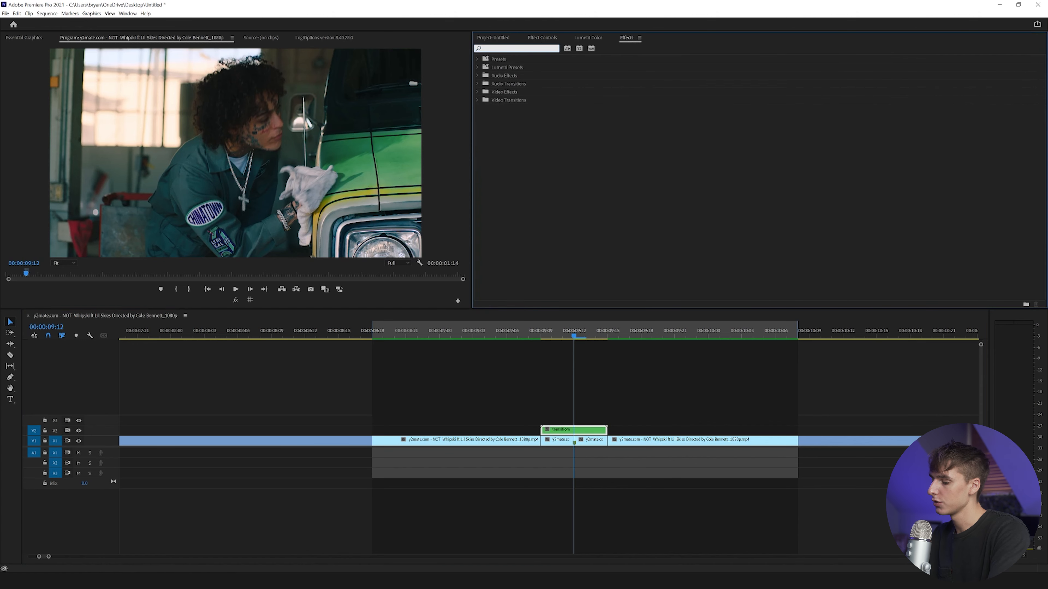
pyautogui.doubleClick(516, 107)
pyautogui.click(537, 39)
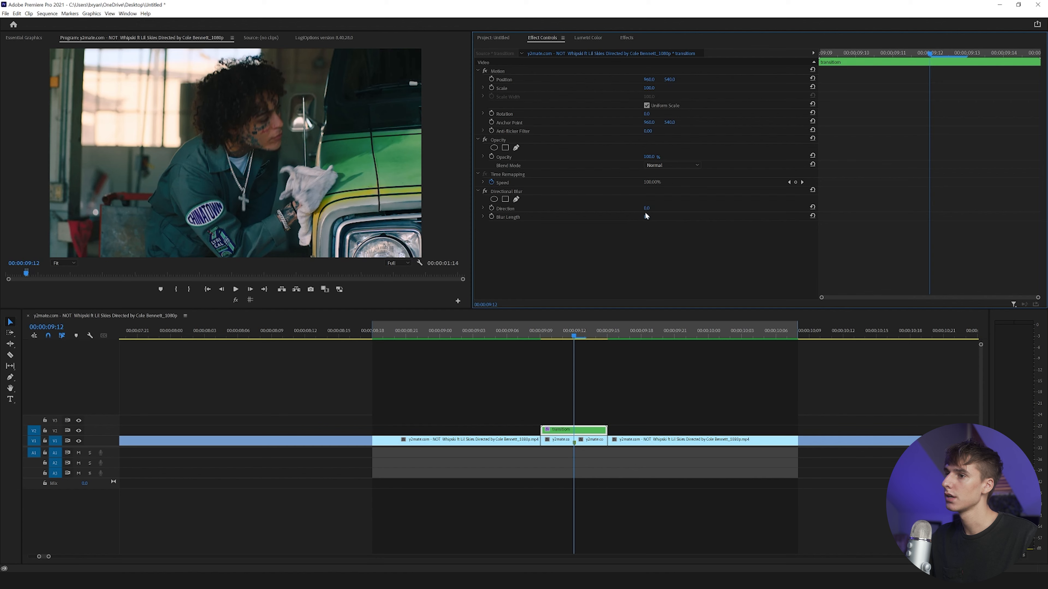
# - Set the Directional Blur's Blur Length to 30 and compare the frame with the effect off and on
pyautogui.moveTo(646, 217); pyautogui.dragTo(658, 217)
pyautogui.click(246, 173)
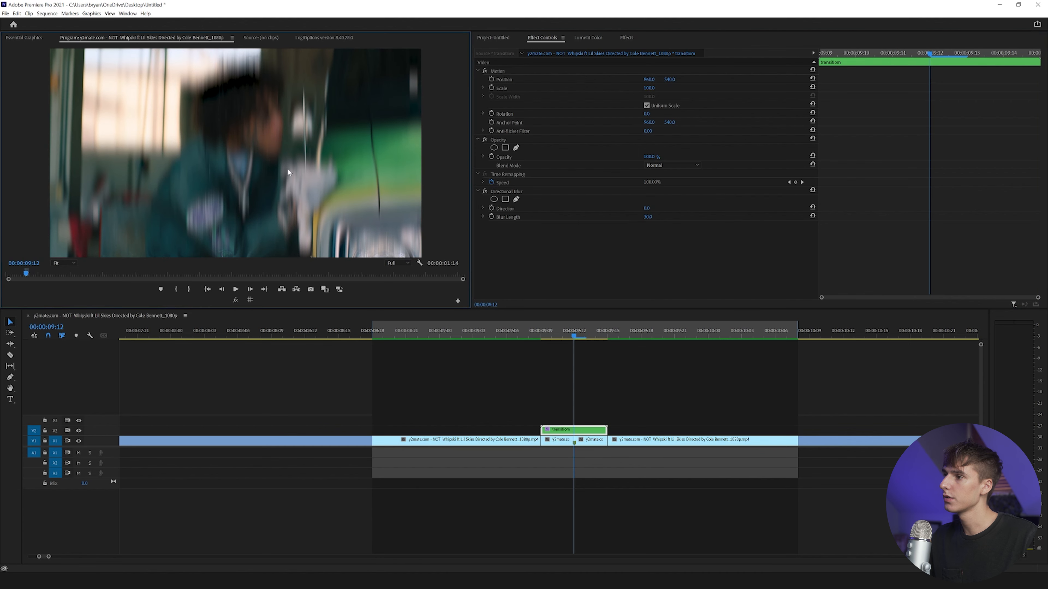
pyautogui.click(485, 191)
pyautogui.click(485, 191)
pyautogui.click(485, 191)
pyautogui.click(485, 191)
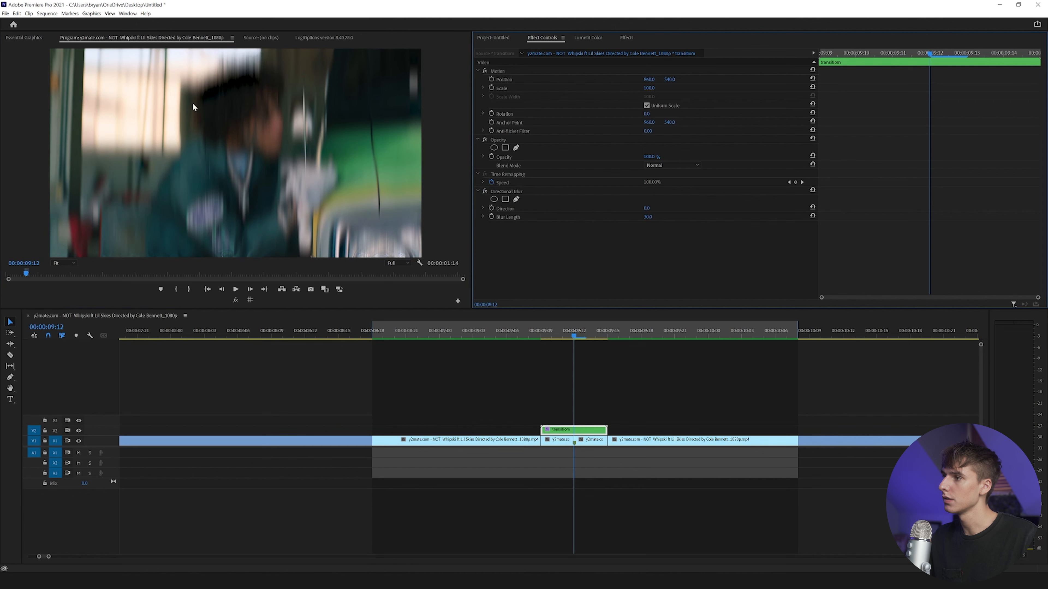
# - Keyframe Blur Length at its current value at 00:00:09:12, with reset keyframes at the start and end of the nested clip
pyautogui.click(492, 217)
pyautogui.click(826, 61)
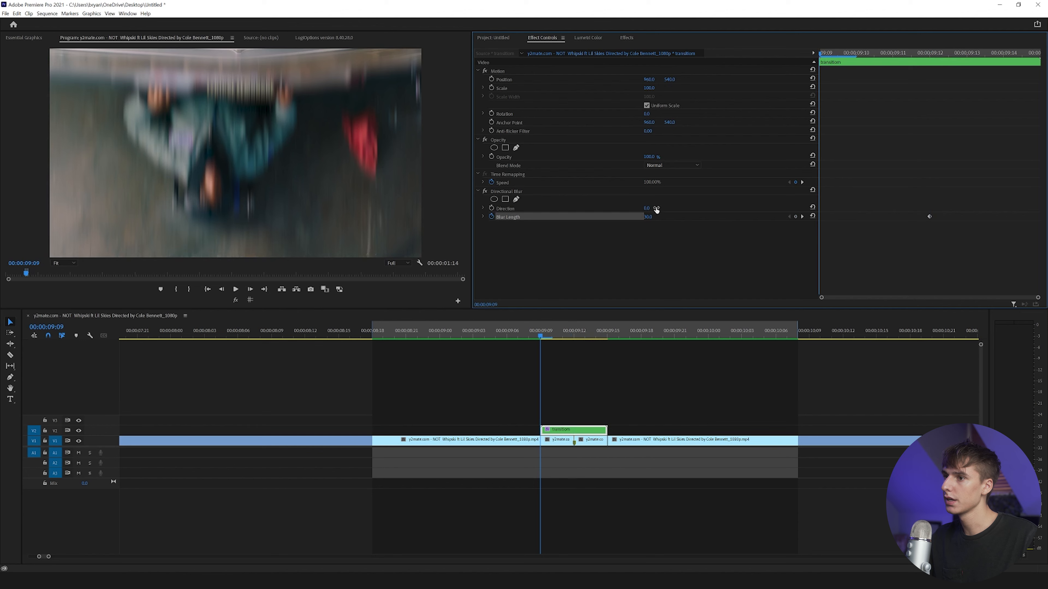
pyautogui.click(813, 218)
pyautogui.click(966, 54)
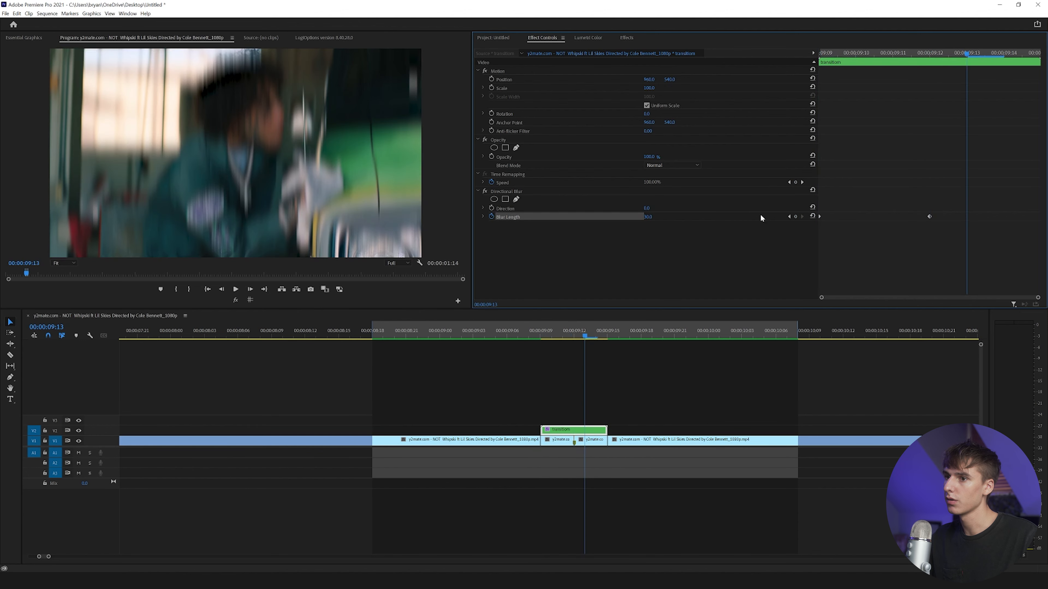
pyautogui.click(812, 217)
pyautogui.moveTo(966, 217); pyautogui.dragTo(1039, 217)
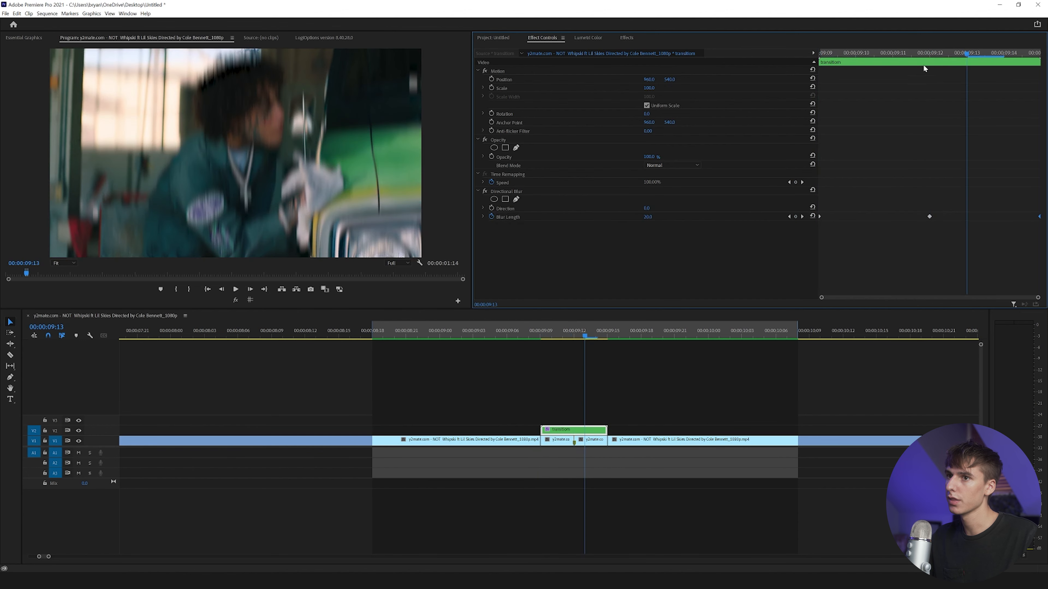
# - Play through the animated directional blur across the cut and return to the frame at 00:00:09:12
pyautogui.click(934, 55)
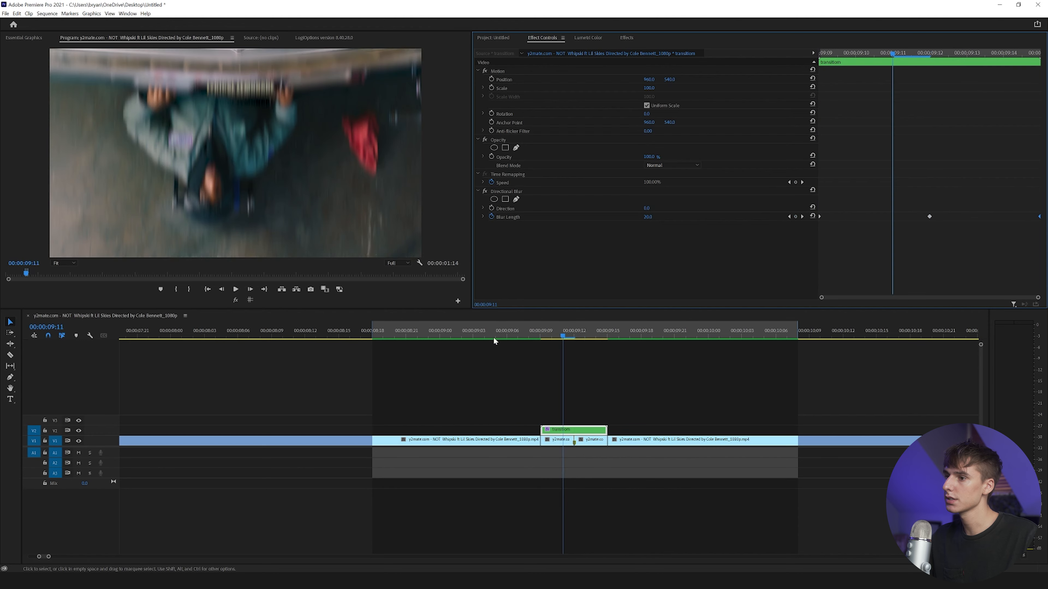
pyautogui.click(487, 332)
pyautogui.press('space')
pyautogui.moveTo(487, 332); pyautogui.dragTo(573, 344)
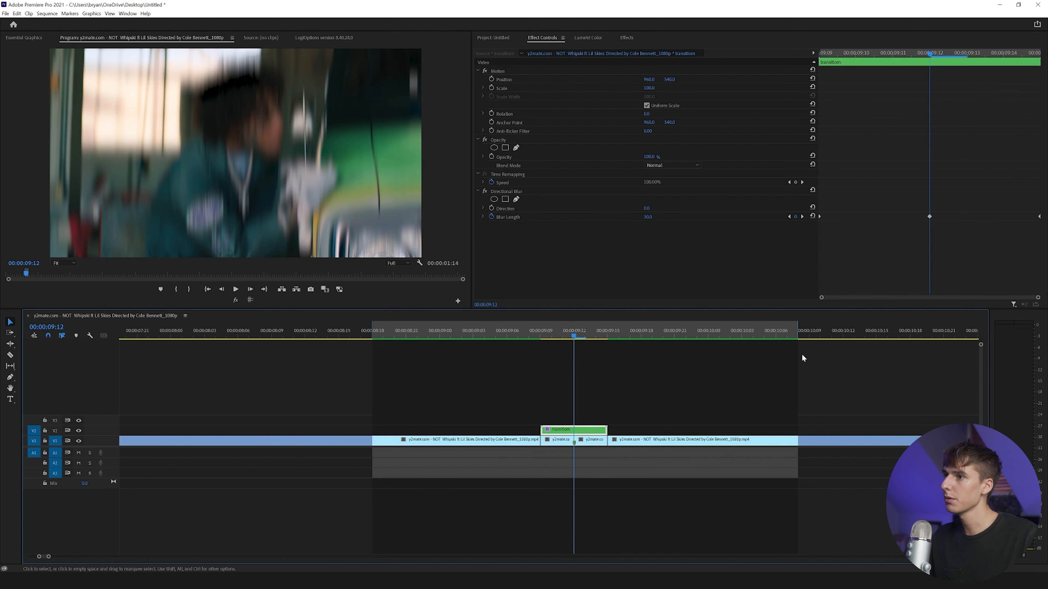
# - Apply the VR Glow effect to the nested transition clip and turn off its Directional Blur
pyautogui.click(632, 39)
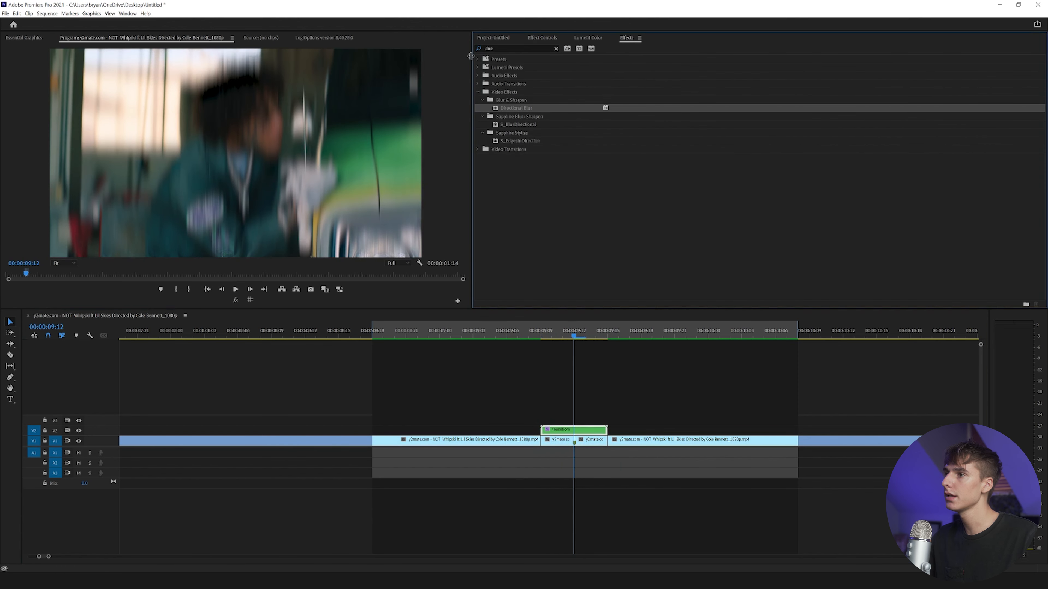
pyautogui.click(505, 48)
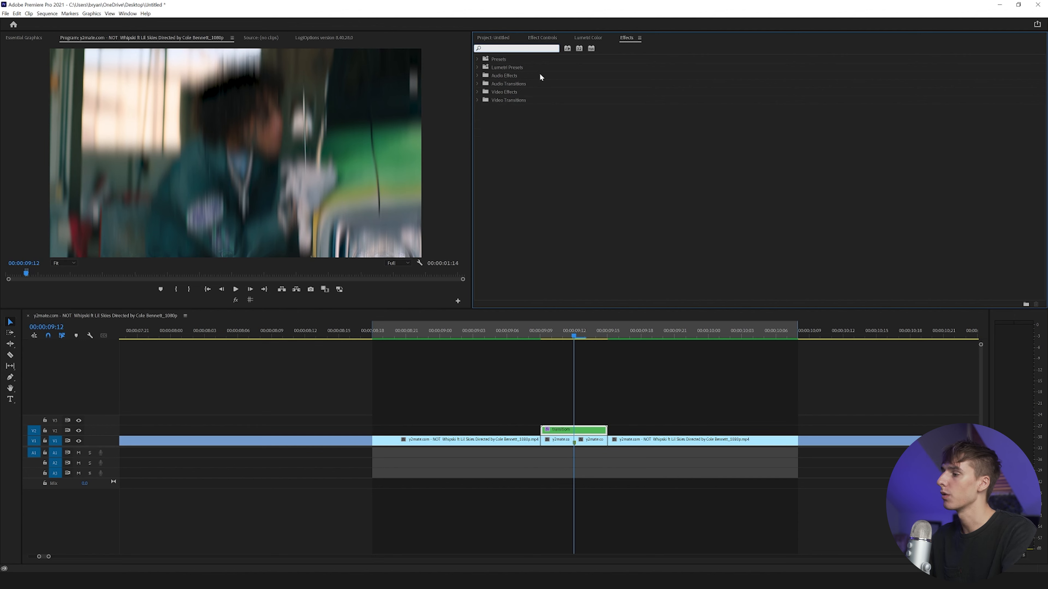
pyautogui.write('v')
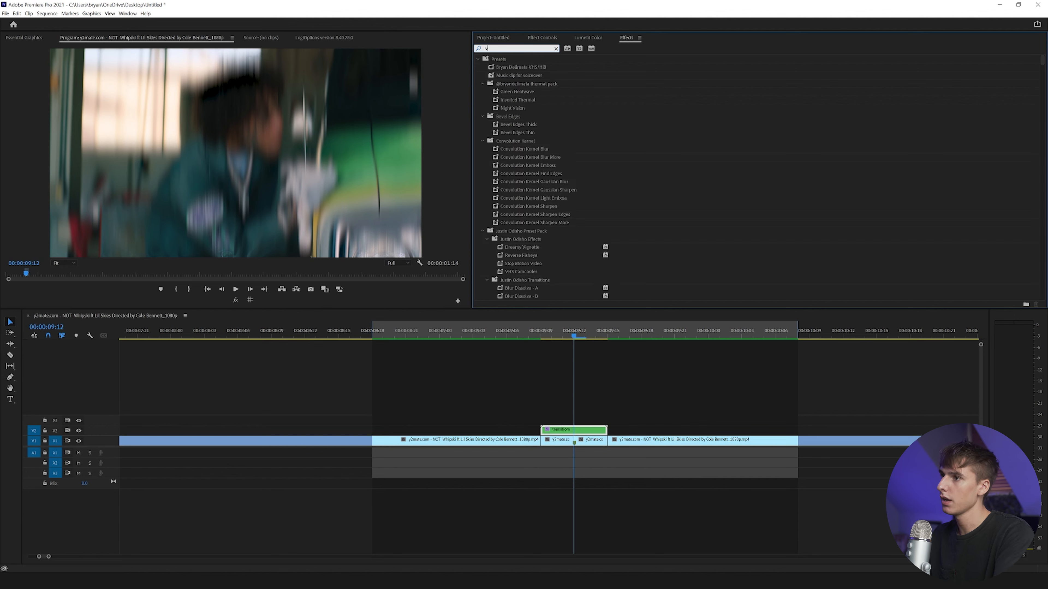
pyautogui.write('r glow')
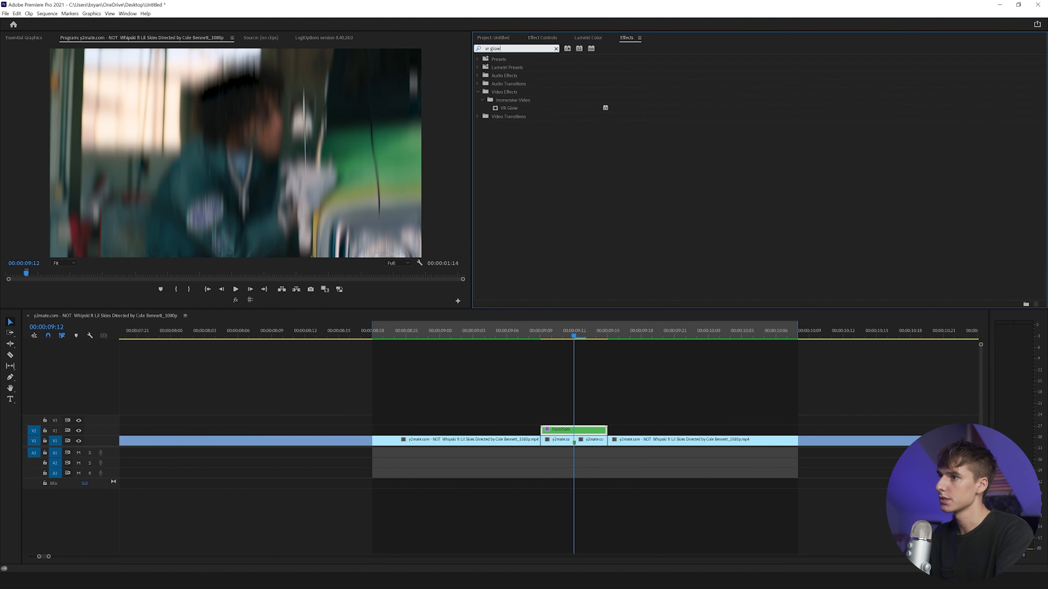
pyautogui.doubleClick(490, 109)
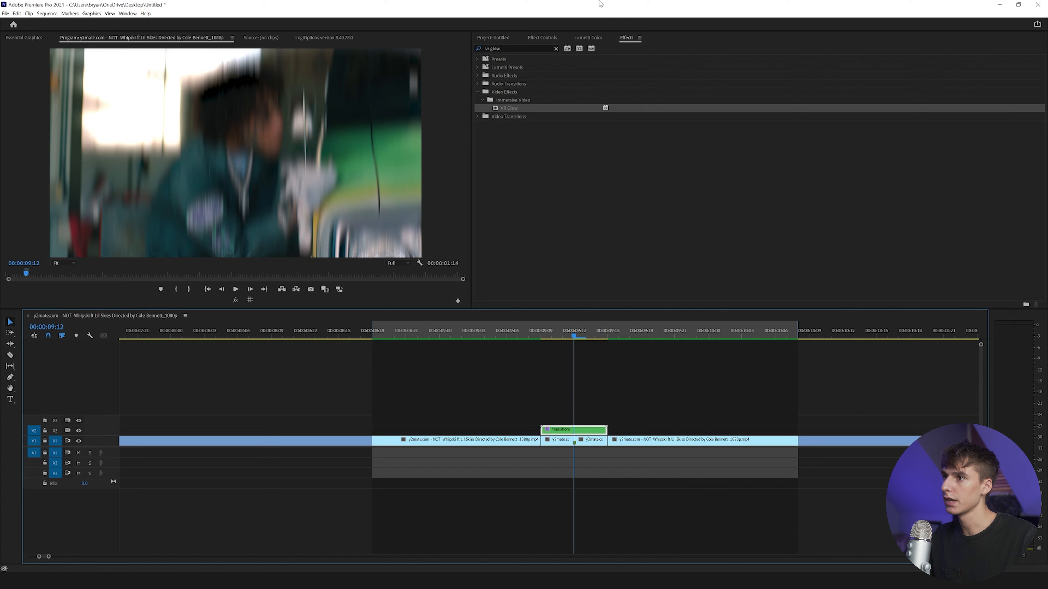
pyautogui.click(551, 37)
pyautogui.click(485, 192)
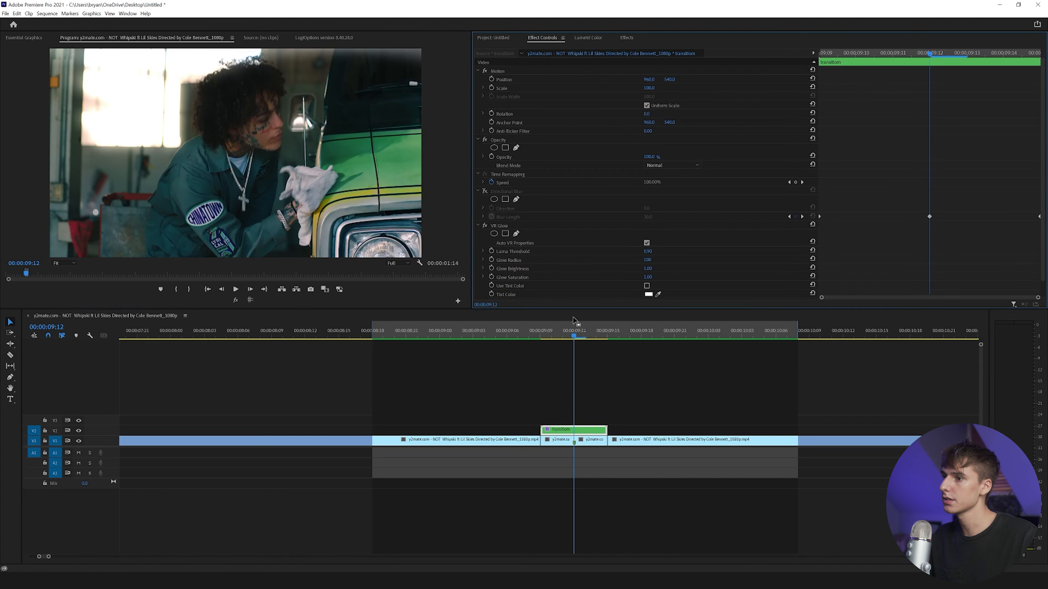
# - Play through the blur and glow across the cut and return to the frame at 00:00:09:12
pyautogui.scroll(-1, 654, 238)
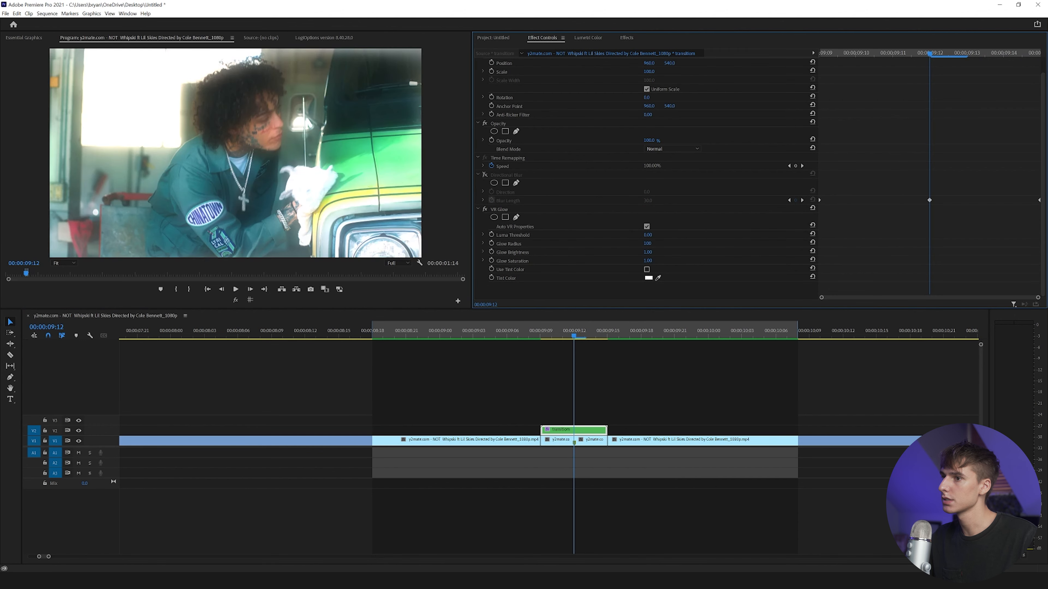
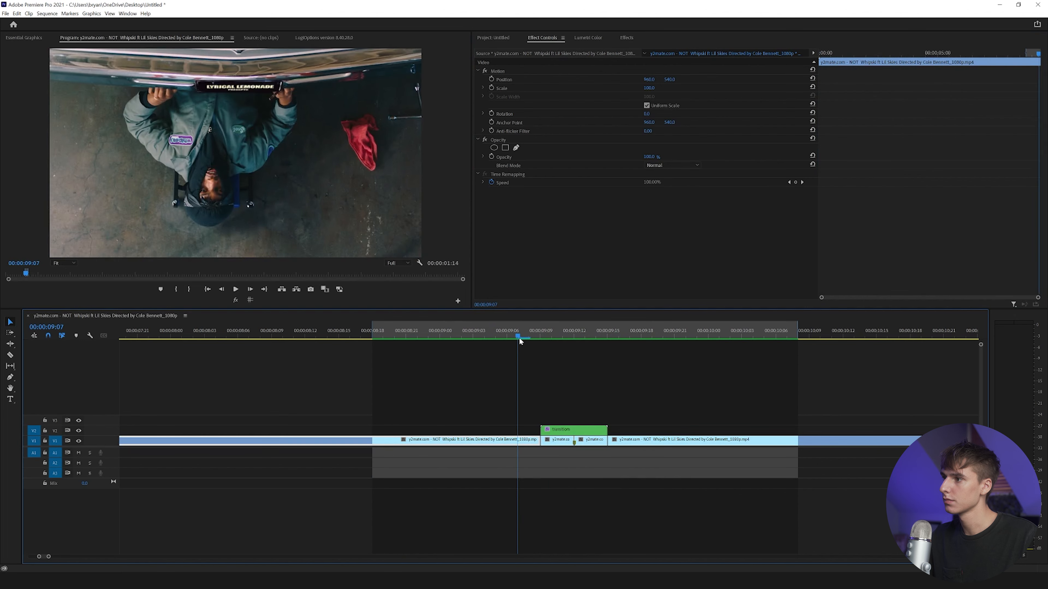
pyautogui.press('space')
pyautogui.moveTo(588, 334); pyautogui.dragTo(379, 343)
pyautogui.press('space')
pyautogui.press('space')
pyautogui.moveTo(569, 338); pyautogui.dragTo(575, 338)
# - Draw a free-form opacity mask around the man on the nested transition clip at 00:00:09:12 and invert the mask
pyautogui.click(574, 429)
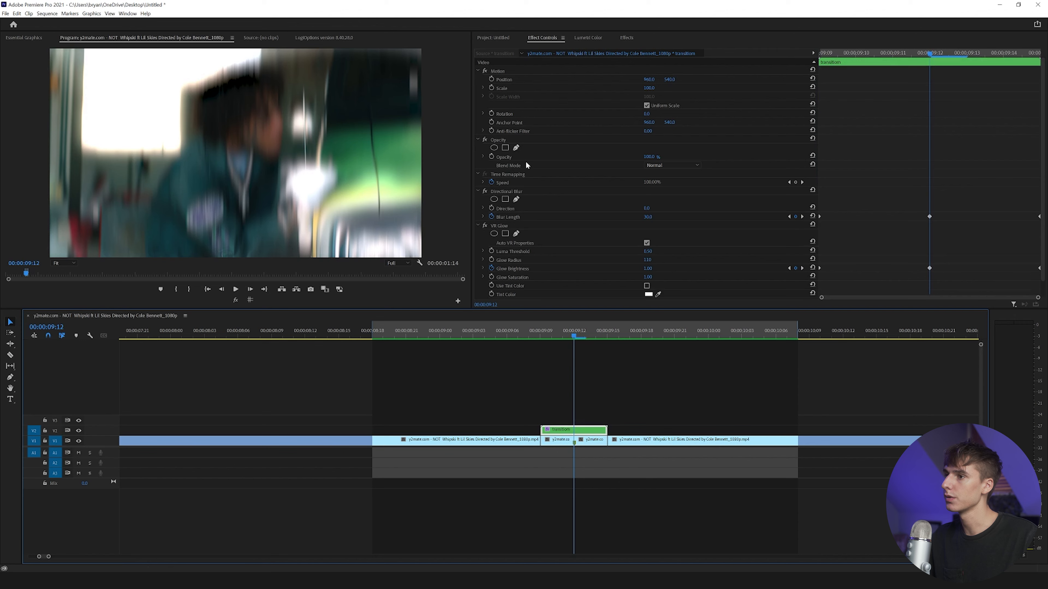
pyautogui.click(516, 149)
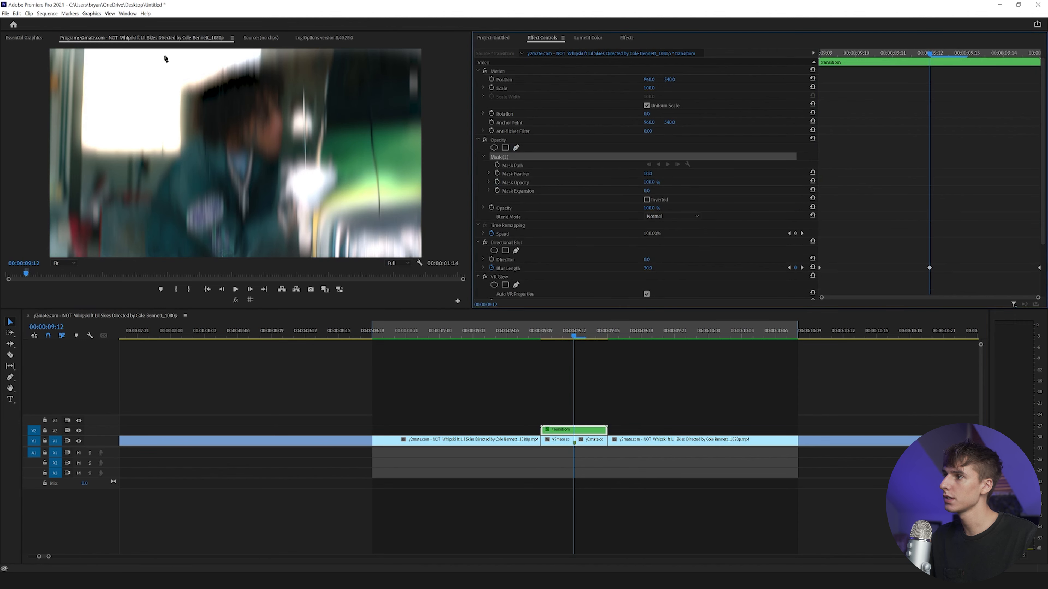
pyautogui.moveTo(163, 50); pyautogui.dragTo(182, 115)
pyautogui.click(168, 153)
pyautogui.click(133, 200)
pyautogui.click(136, 252)
pyautogui.click(58, 267)
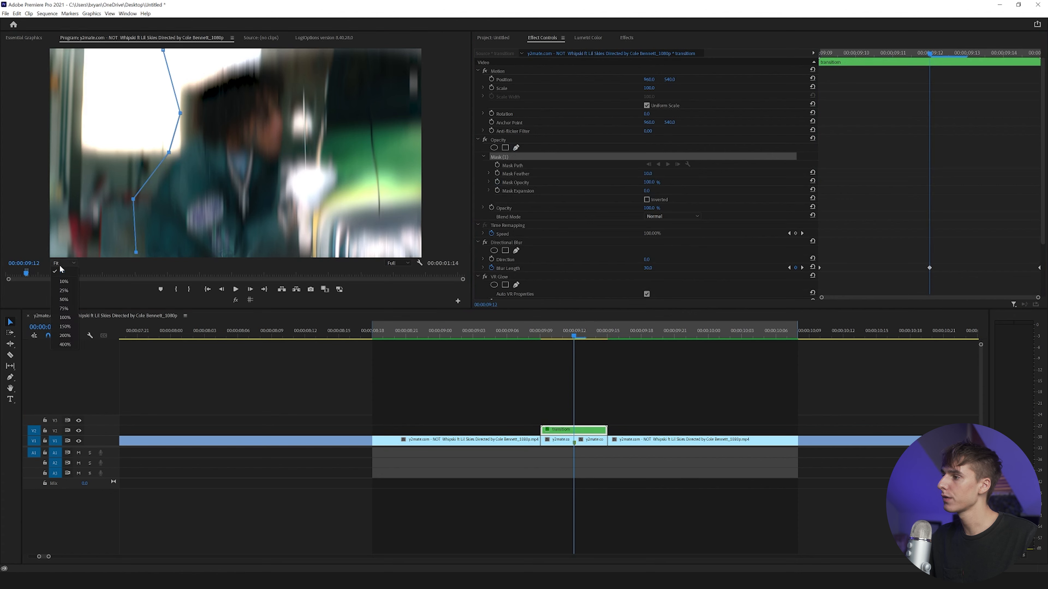
pyautogui.click(59, 297)
pyautogui.click(249, 236)
pyautogui.click(293, 238)
pyautogui.click(314, 182)
pyautogui.click(325, 161)
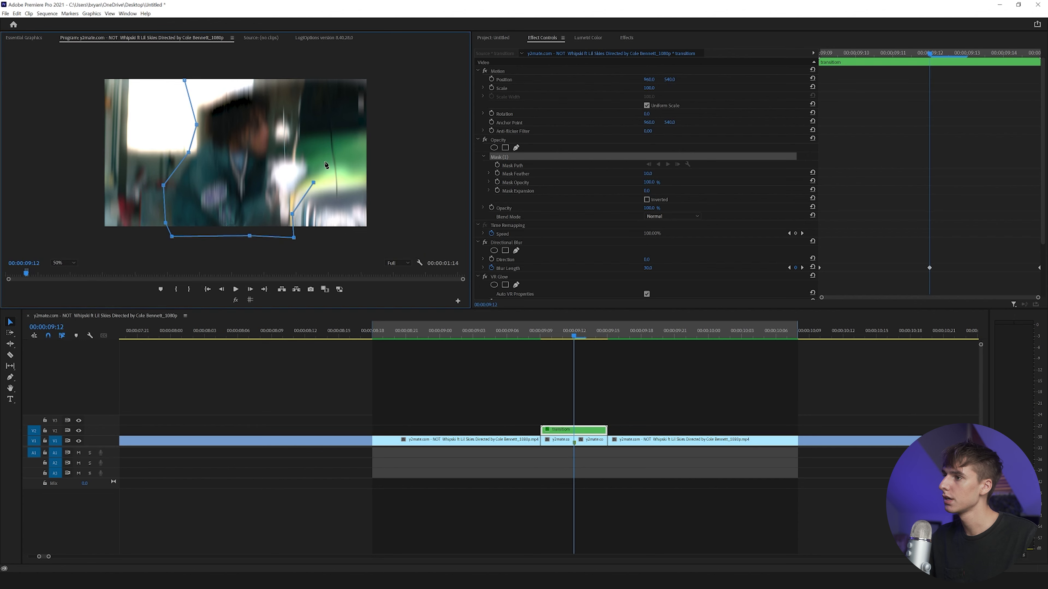
pyautogui.click(281, 149)
pyautogui.click(274, 76)
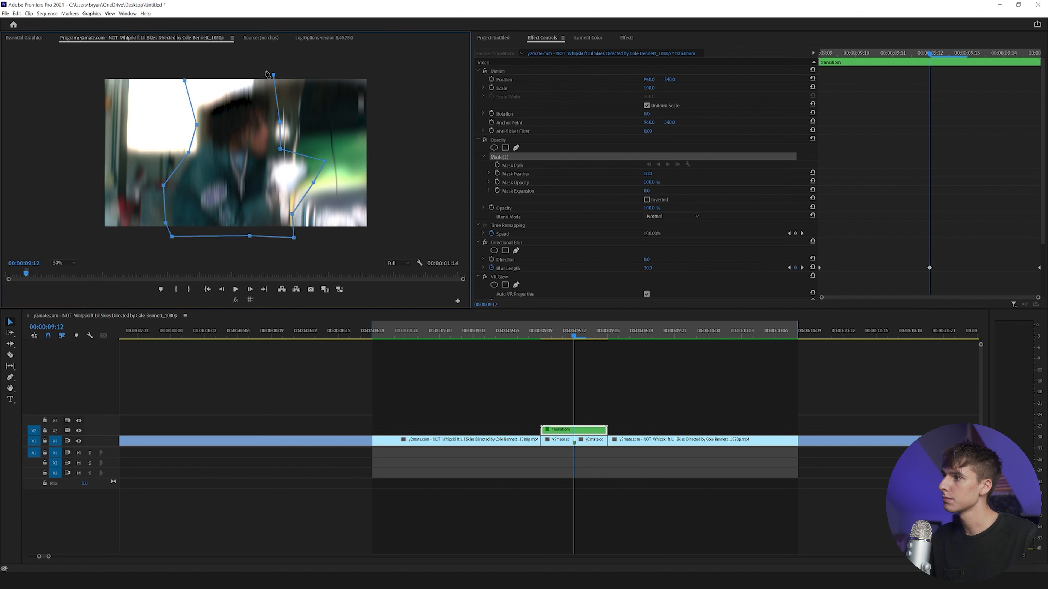
pyautogui.click(184, 80)
pyautogui.click(647, 200)
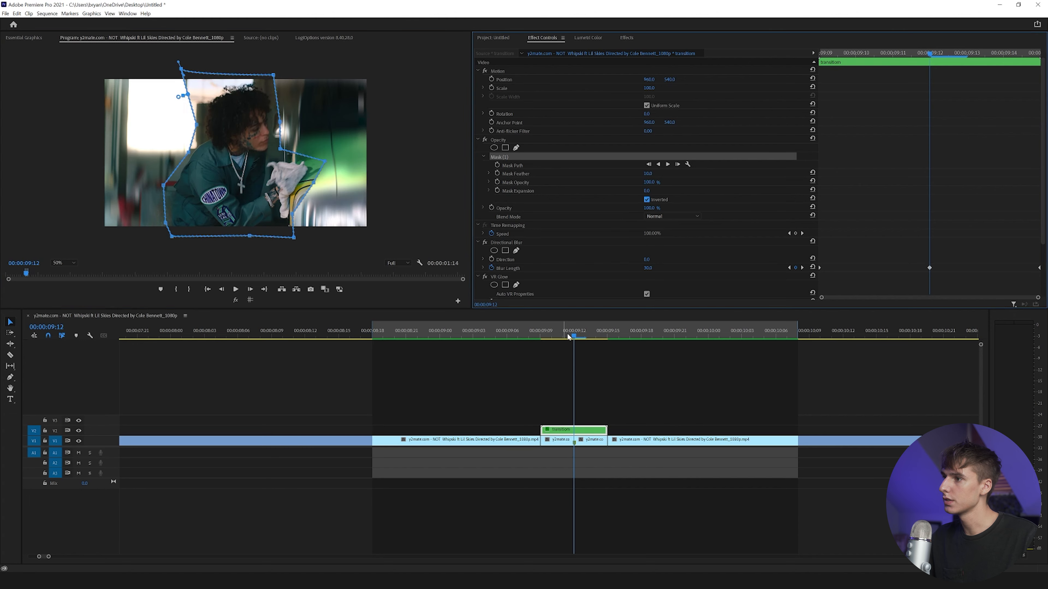
# - Soften the inverted mask with a larger Mask Feather, and keyframe Mask Path and Mask Feather at 00:00:09:12
pyautogui.moveTo(502, 330); pyautogui.dragTo(582, 334)
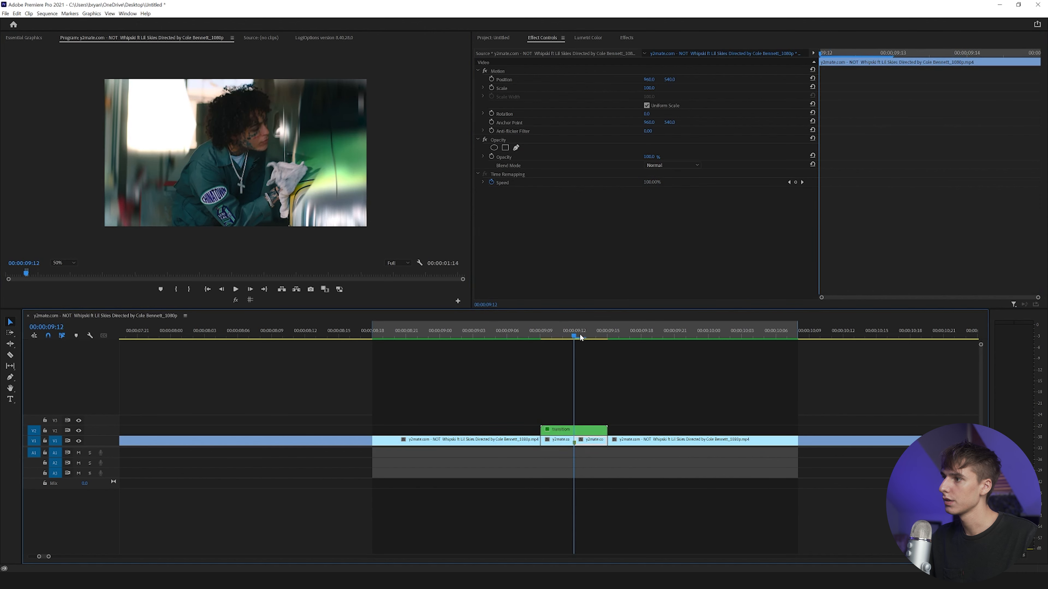
pyautogui.click(590, 336)
pyautogui.moveTo(590, 336)
pyautogui.mouseDown()
pyautogui.moveTo(548, 339)
pyautogui.moveTo(583, 339)
pyautogui.mouseUp()
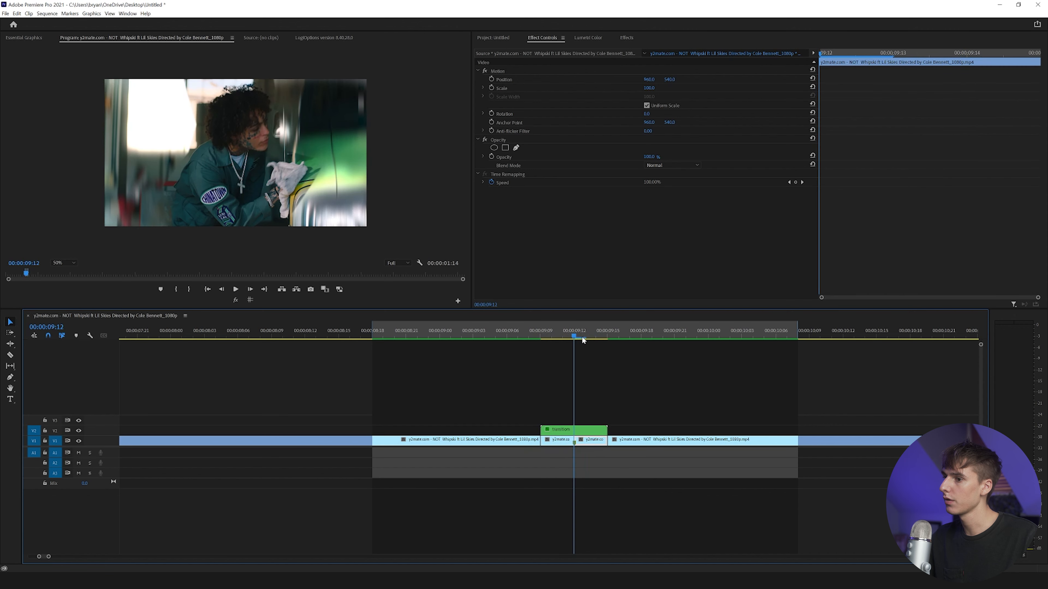
pyautogui.click(579, 431)
pyautogui.moveTo(651, 175); pyautogui.dragTo(743, 174)
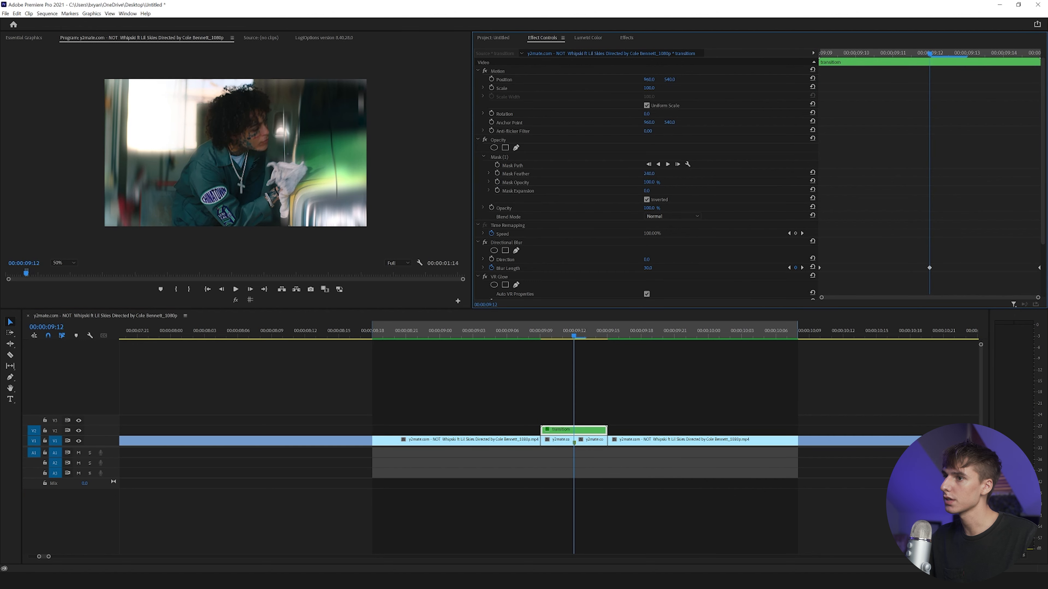
pyautogui.moveTo(573, 336)
pyautogui.mouseDown()
pyautogui.moveTo(585, 335)
pyautogui.moveTo(542, 339)
pyautogui.moveTo(573, 343)
pyautogui.mouseUp()
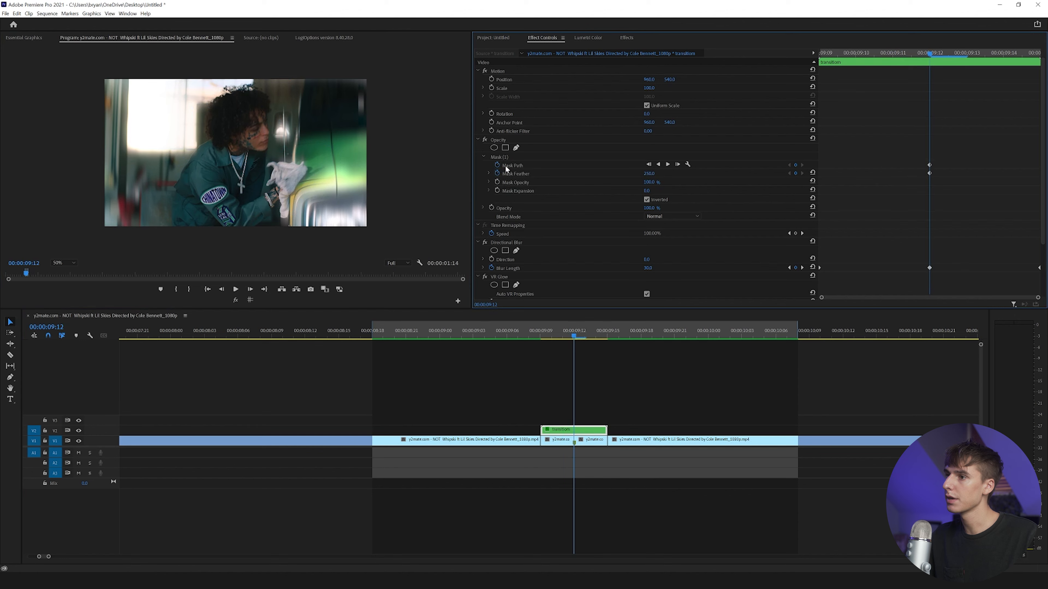
pyautogui.click(502, 165)
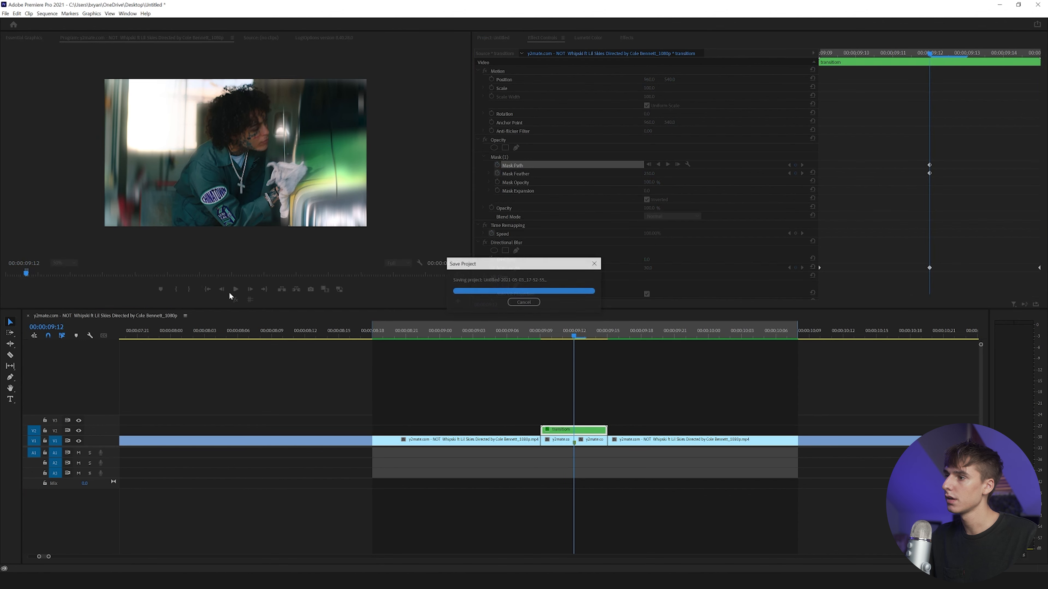
# - Go back one frame to 00:00:09:11 and reshape the mask path to follow the outline of the upside-down man
pyautogui.click(222, 289)
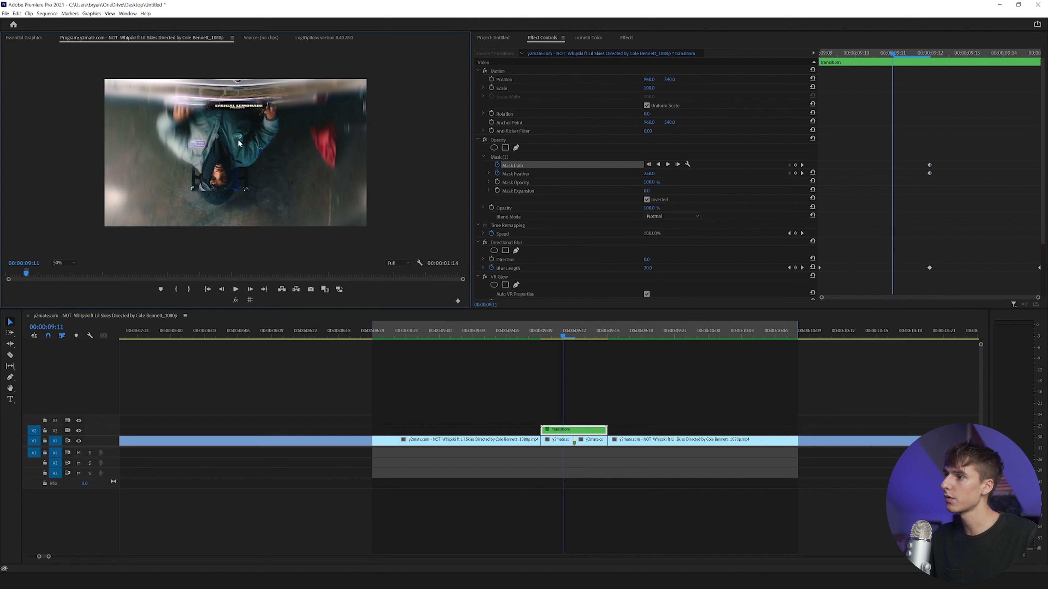
pyautogui.click(504, 159)
pyautogui.moveTo(292, 215); pyautogui.dragTo(261, 198)
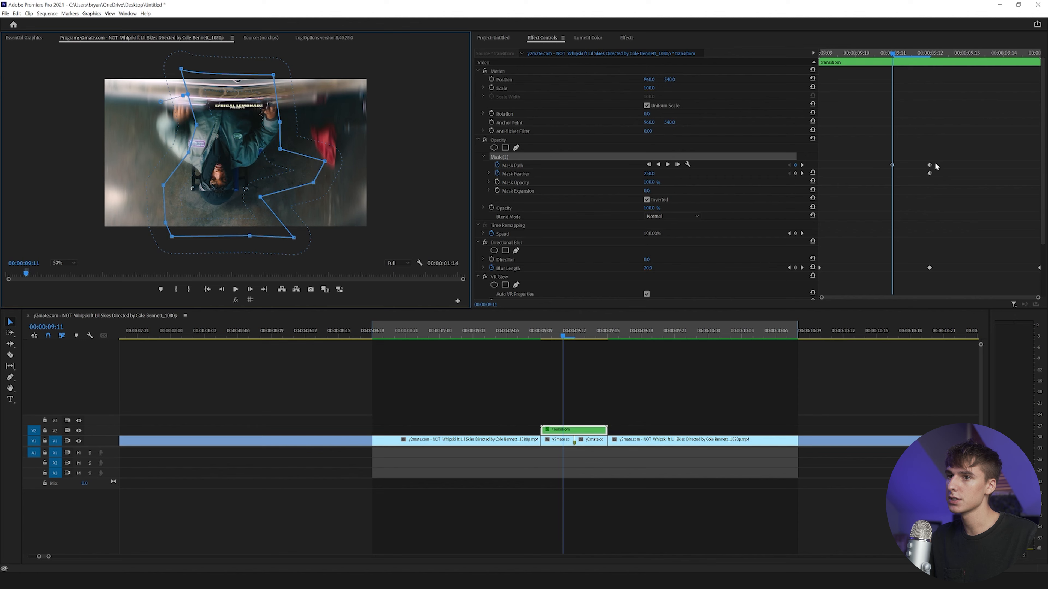
pyautogui.moveTo(292, 238); pyautogui.dragTo(178, 178)
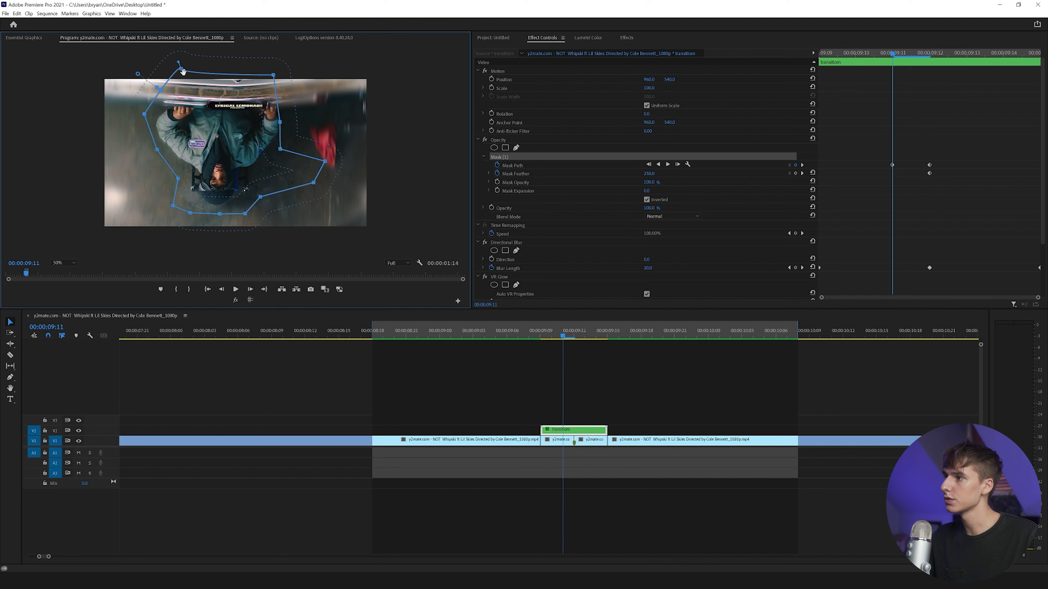
pyautogui.moveTo(182, 70); pyautogui.dragTo(183, 83)
pyautogui.moveTo(274, 76); pyautogui.dragTo(278, 91)
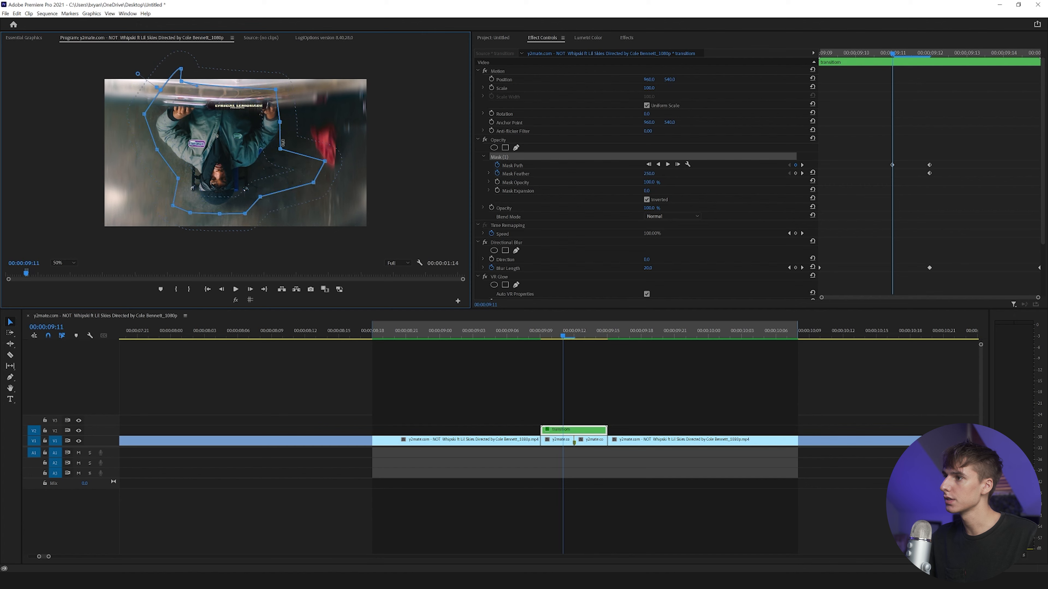
pyautogui.moveTo(278, 123); pyautogui.dragTo(291, 124)
pyautogui.moveTo(179, 181); pyautogui.dragTo(190, 178)
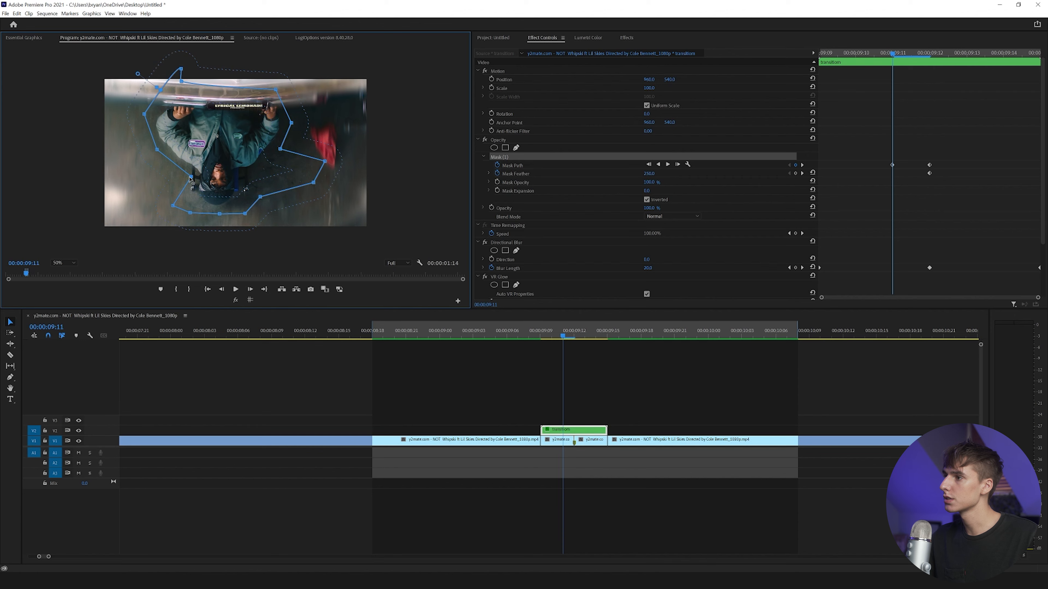
pyautogui.click(161, 149)
pyautogui.moveTo(144, 114); pyautogui.dragTo(147, 119)
pyautogui.moveTo(277, 98); pyautogui.dragTo(278, 108)
pyautogui.moveTo(181, 82); pyautogui.dragTo(170, 98)
pyautogui.moveTo(282, 151); pyautogui.dragTo(290, 172)
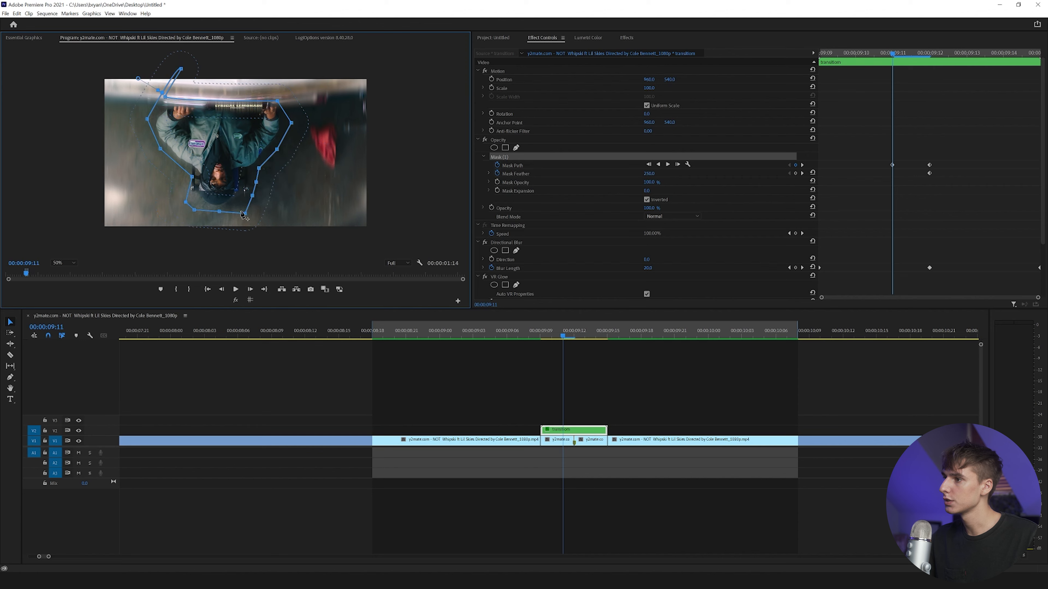
pyautogui.moveTo(245, 214); pyautogui.dragTo(245, 214)
# - Render the masked transition and play it across the cut in a maximized program preview
pyautogui.moveTo(553, 338)
pyautogui.mouseDown()
pyautogui.moveTo(536, 339)
pyautogui.moveTo(571, 339)
pyautogui.moveTo(536, 343)
pyautogui.moveTo(552, 343)
pyautogui.mouseUp()
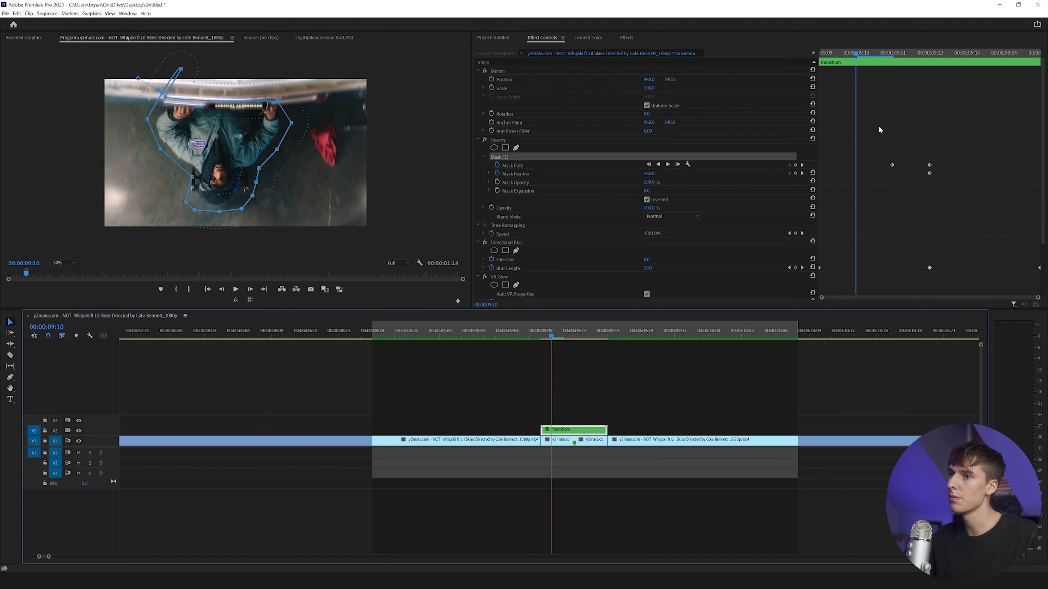
pyautogui.moveTo(538, 337)
pyautogui.mouseDown()
pyautogui.moveTo(610, 337)
pyautogui.moveTo(519, 337)
pyautogui.mouseUp()
pyautogui.press('Return')
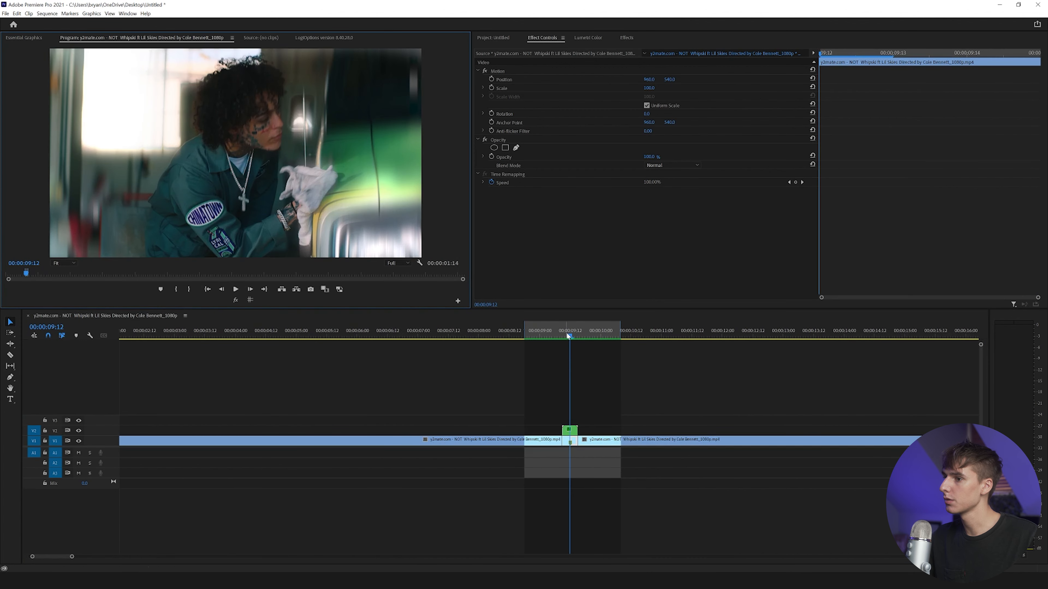
pyautogui.click(559, 335)
pyautogui.press('`')
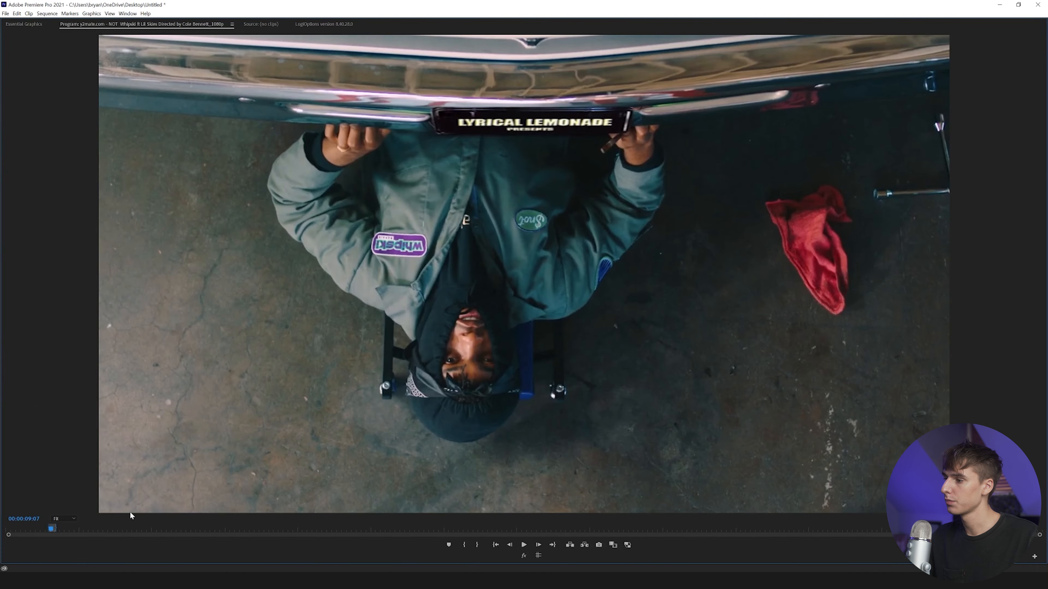
pyautogui.press('space')
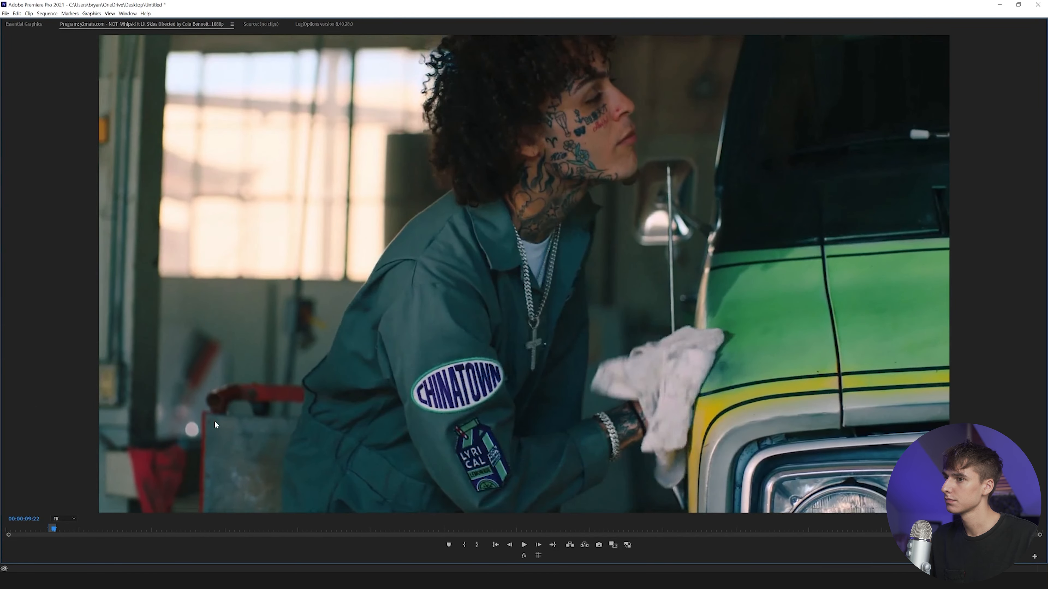
pyautogui.press('`')
# - Change the nested clip's Blur Length and Glow Brightness keyframes to Bezier interpolation
pyautogui.click(569, 333)
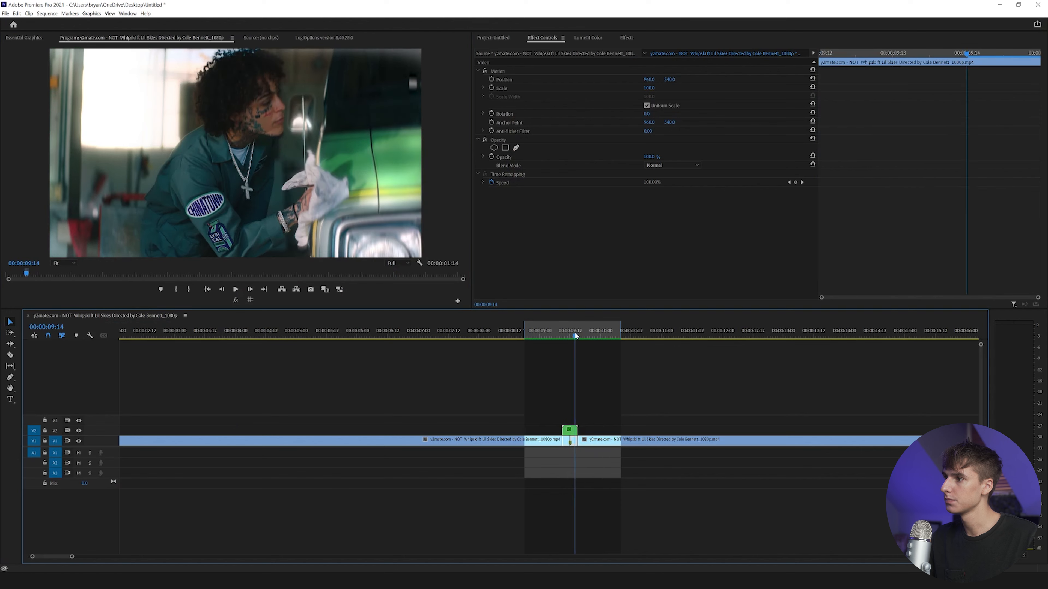
pyautogui.scroll(-3, 1012, 198)
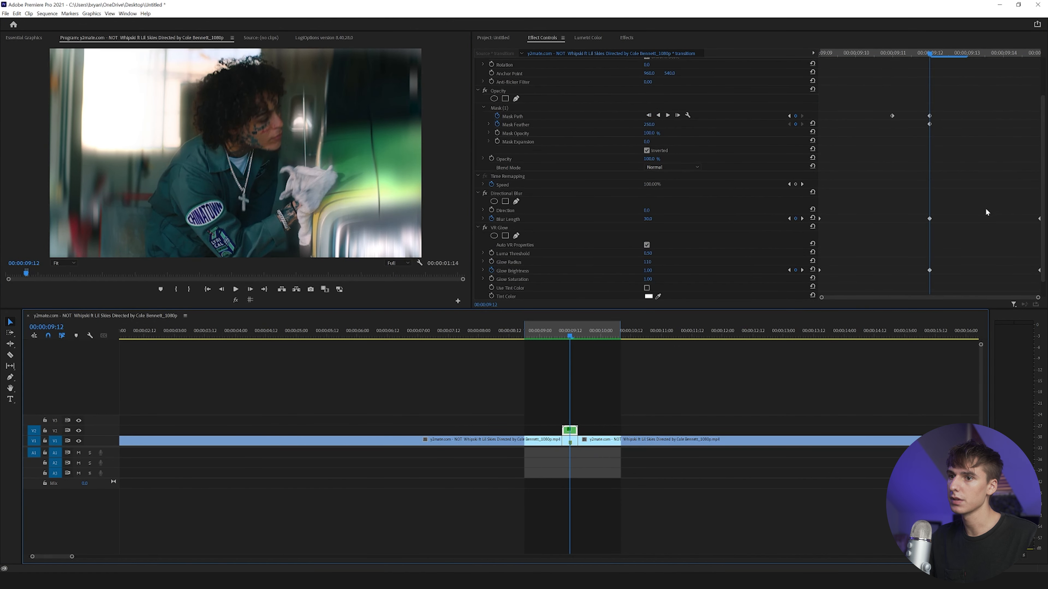
pyautogui.moveTo(821, 195); pyautogui.dragTo(949, 285)
pyautogui.rightClick(820, 251)
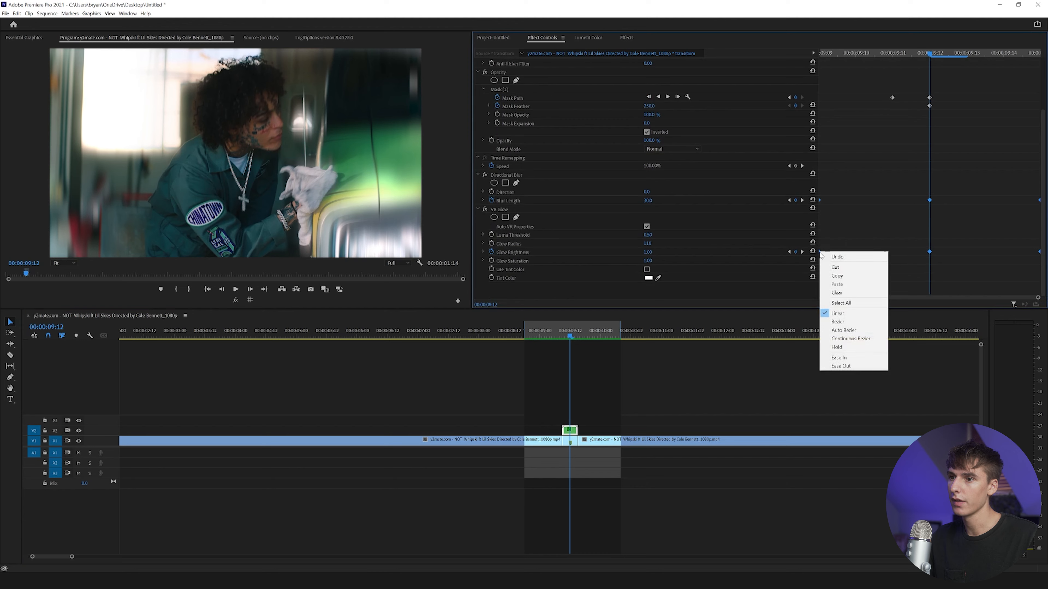
pyautogui.click(845, 324)
pyautogui.moveTo(570, 335)
pyautogui.mouseDown()
pyautogui.moveTo(561, 334)
pyautogui.moveTo(569, 335)
pyautogui.mouseUp()
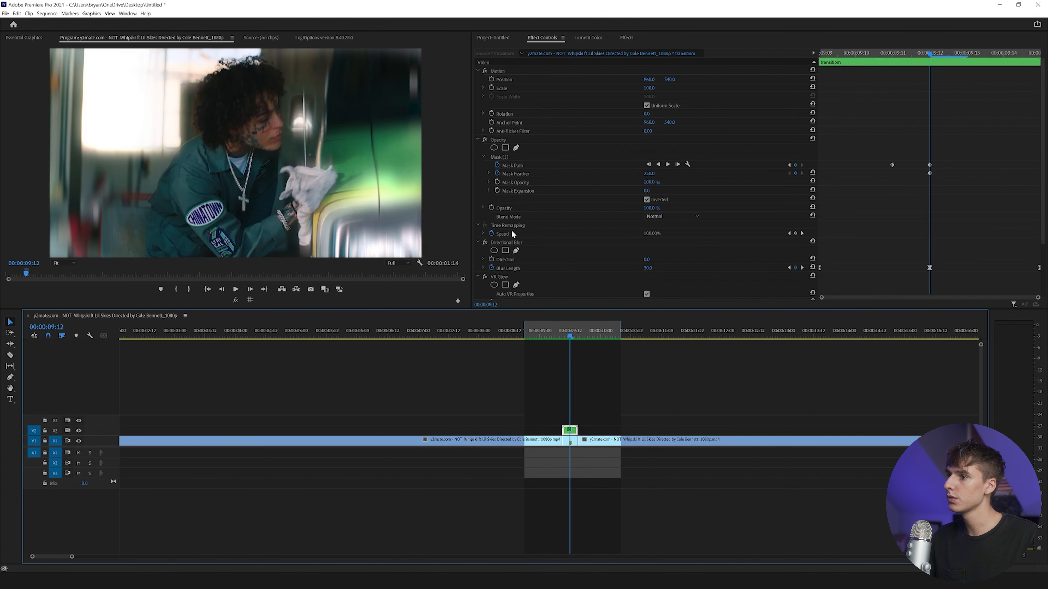
pyautogui.scroll(-2, 554, 244)
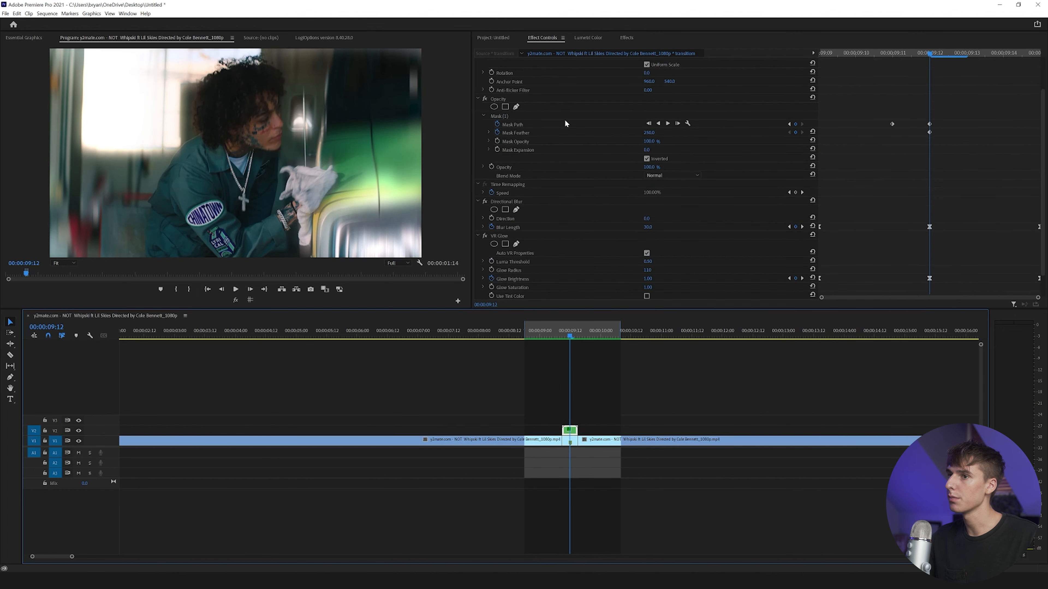
pyautogui.scroll(2, 553, 107)
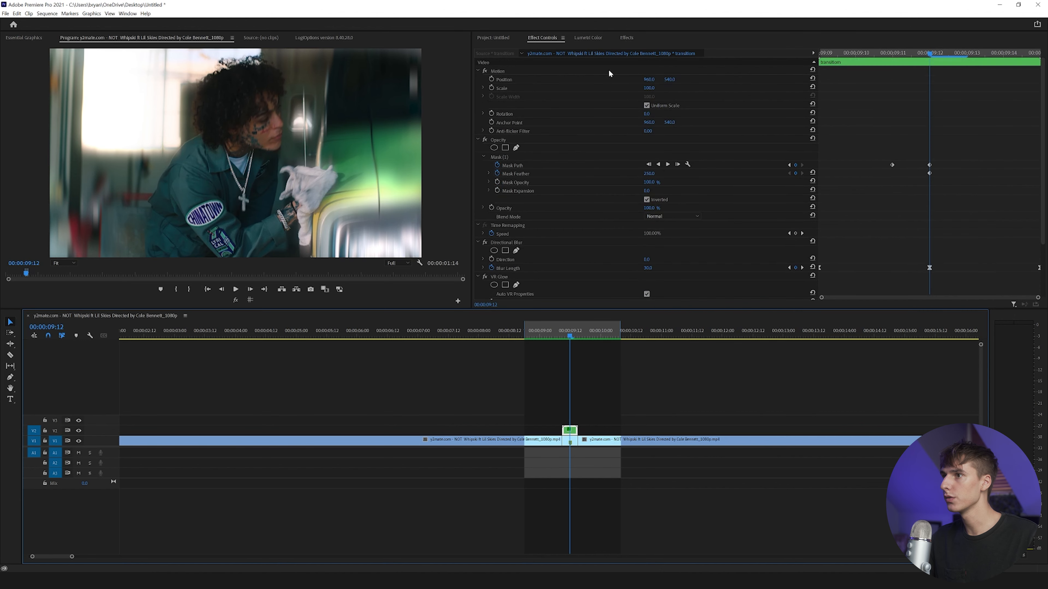
# - Find the Luma Key effect by searching for "luma" and apply it to the nested transition clip
pyautogui.click(625, 37)
pyautogui.click(527, 49)
pyautogui.hotkey('ctrl', 'a')
pyautogui.press('BackSpace')
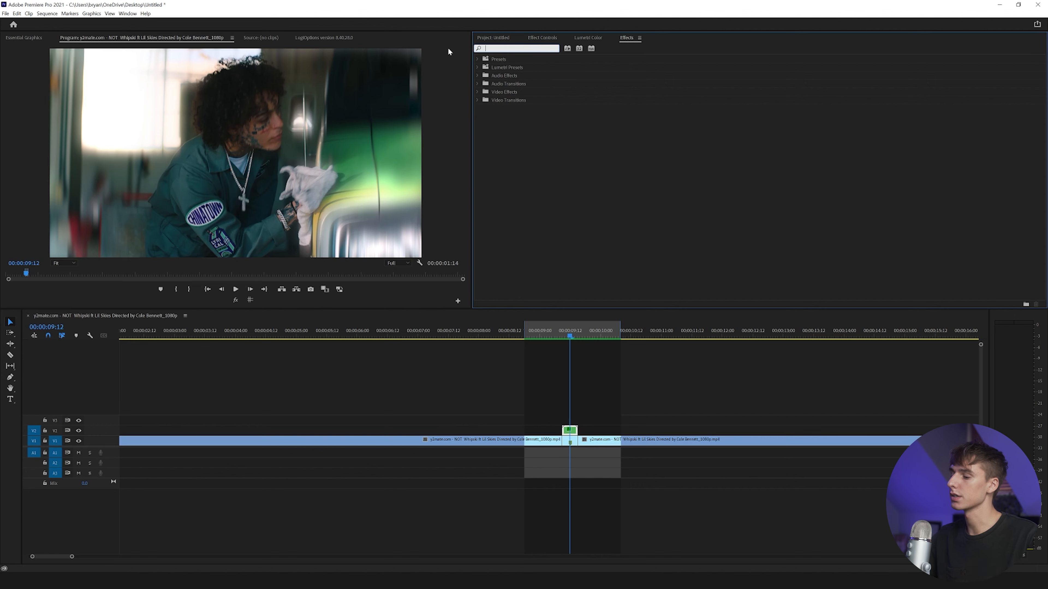
pyautogui.write('luma')
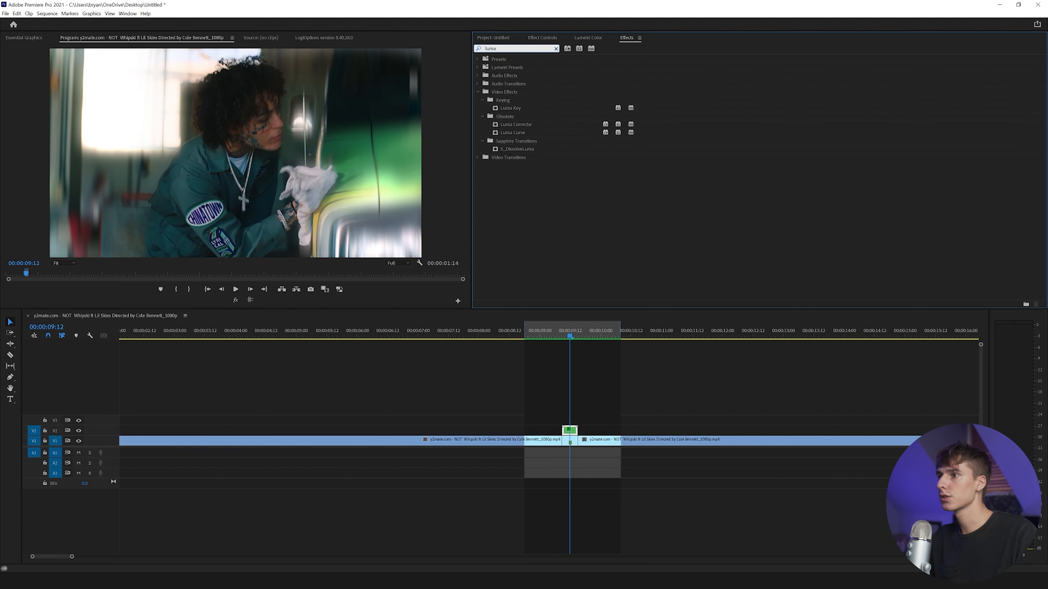
pyautogui.moveTo(505, 105); pyautogui.dragTo(577, 429)
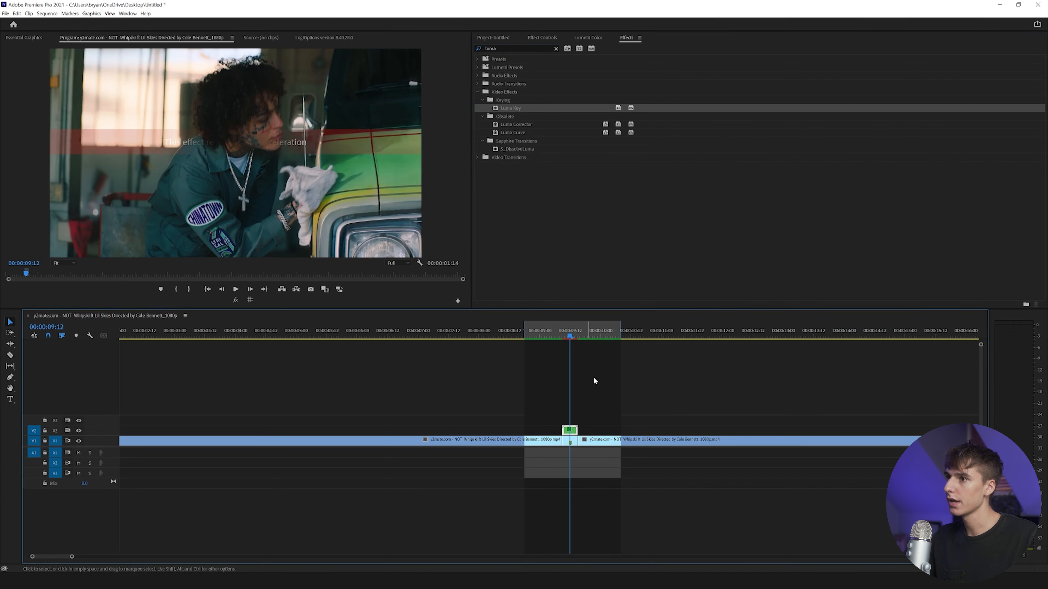
# - Move Luma Key above Directional Blur in the nested clip's effect order and turn off Directional Blur
pyautogui.click(543, 37)
pyautogui.scroll(-5, 510, 165)
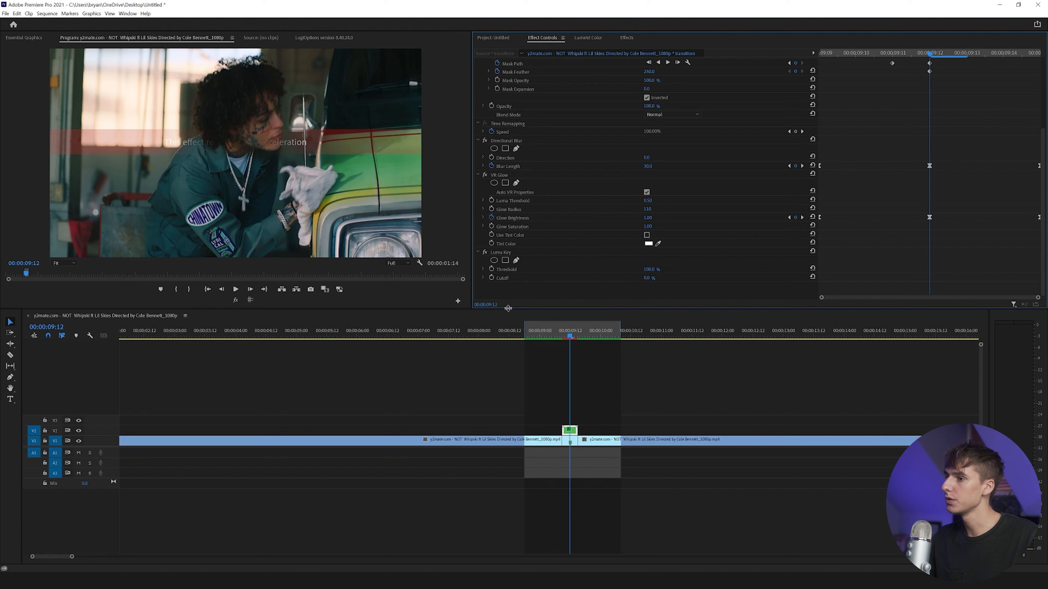
pyautogui.moveTo(506, 252); pyautogui.dragTo(499, 136)
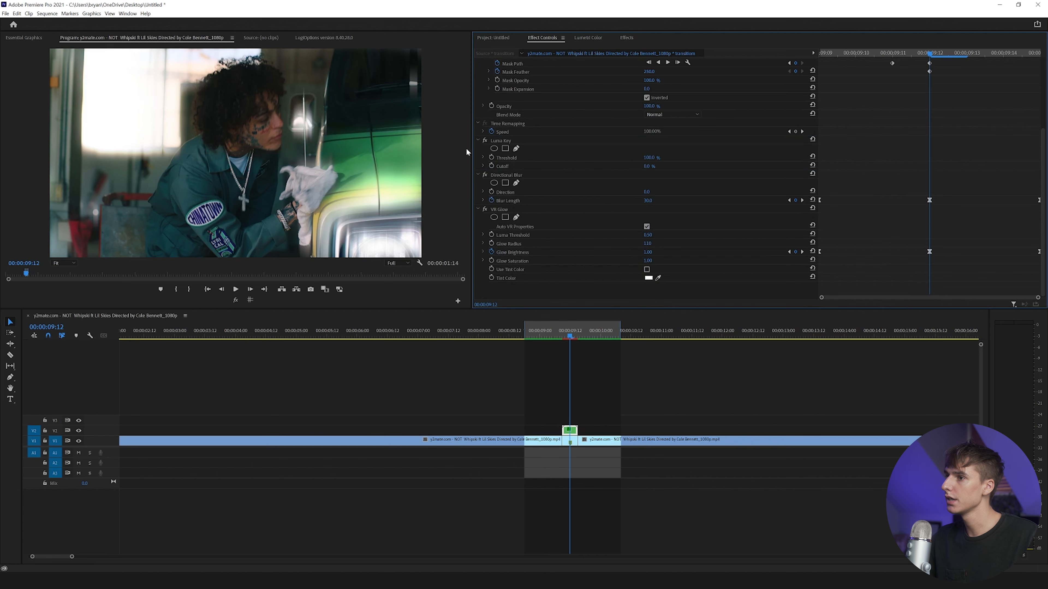
pyautogui.click(484, 174)
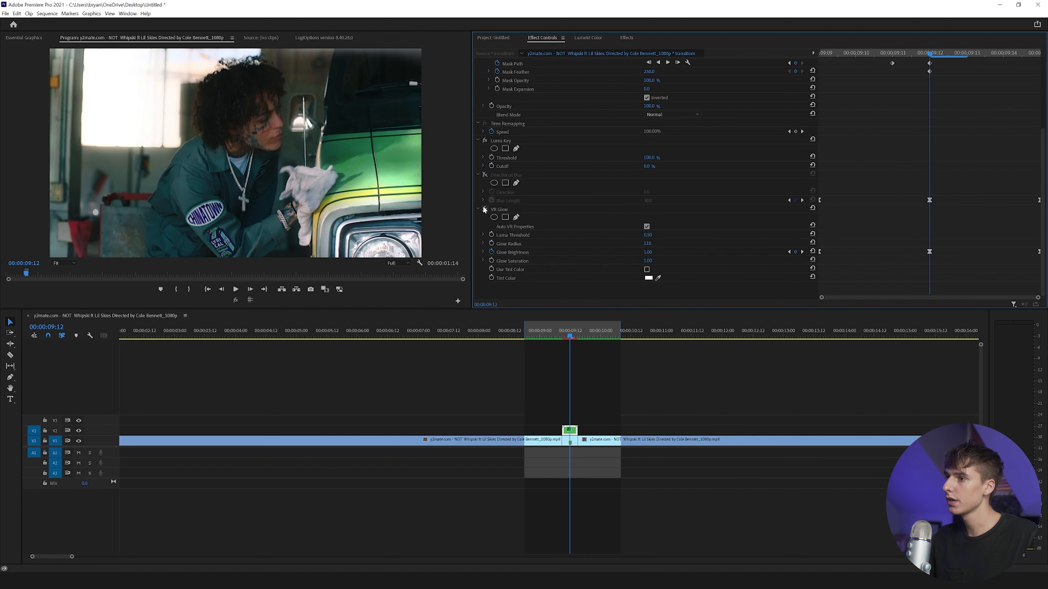
# - Isolate the keyed nested clip by turning off its VR Glow and hiding the V1 track's output
pyautogui.click(484, 209)
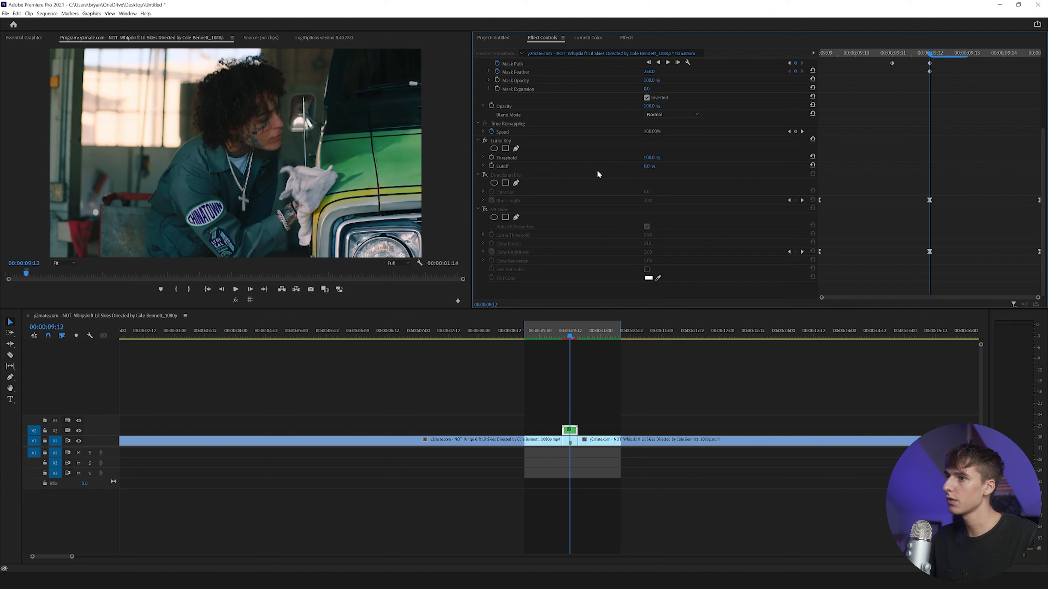
pyautogui.click(77, 441)
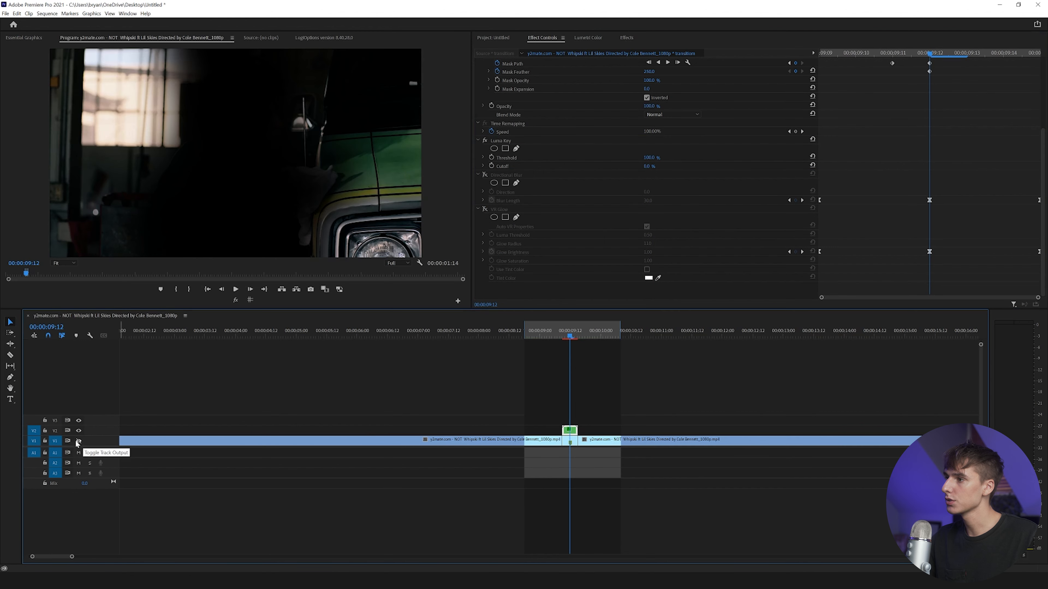
# - Turn off the nested clip's Opacity effect, then set the Luma Key threshold to 100% and the cutoff to about 40%
pyautogui.click(649, 158)
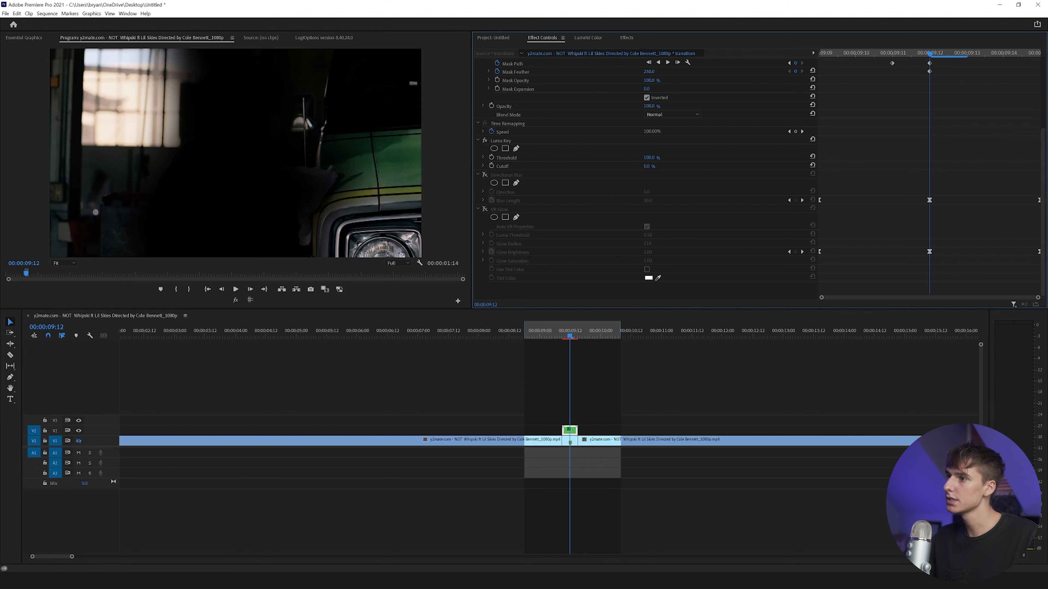
pyautogui.write('8')
pyautogui.press('Return')
pyautogui.moveTo(648, 158); pyautogui.dragTo(656, 158)
pyautogui.scroll(2, 519, 124)
pyautogui.click(485, 70)
pyautogui.click(485, 71)
pyautogui.click(485, 71)
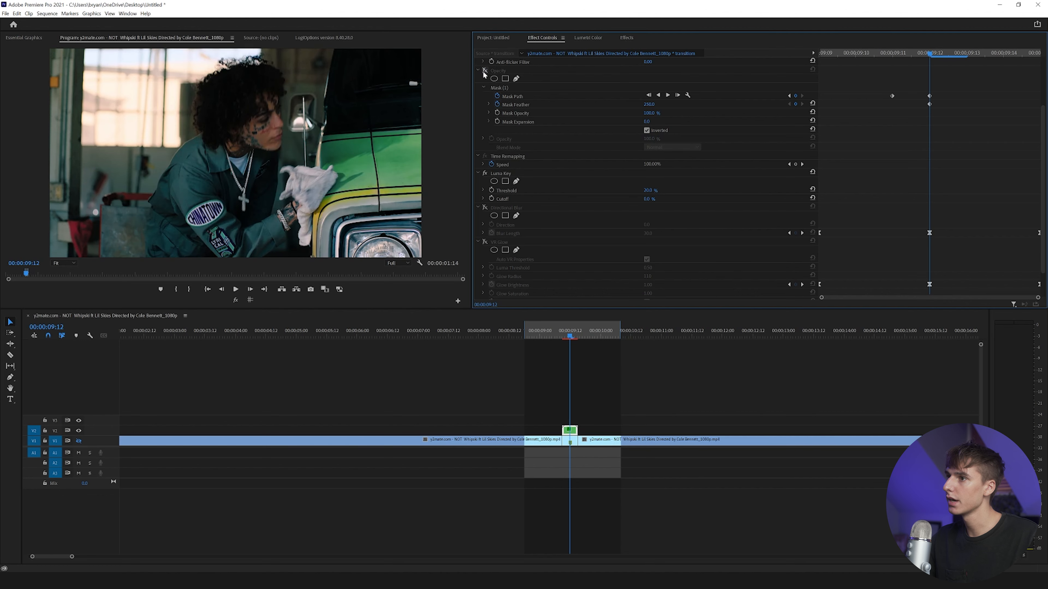
pyautogui.moveTo(649, 191)
pyautogui.mouseDown()
pyautogui.moveTo(688, 199)
pyautogui.moveTo(644, 191)
pyautogui.moveTo(665, 190)
pyautogui.mouseUp()
pyautogui.moveTo(650, 199); pyautogui.dragTo(628, 199)
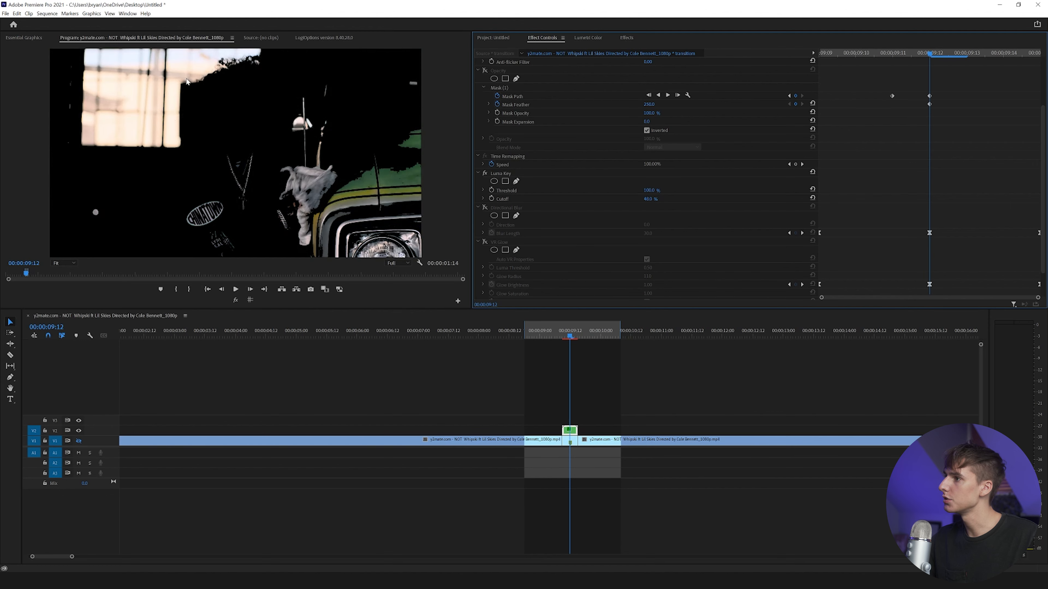
# - Turn Opacity, VR Glow and Directional Blur back on for the nested clip and restore the V1 track's output
pyautogui.click(484, 70)
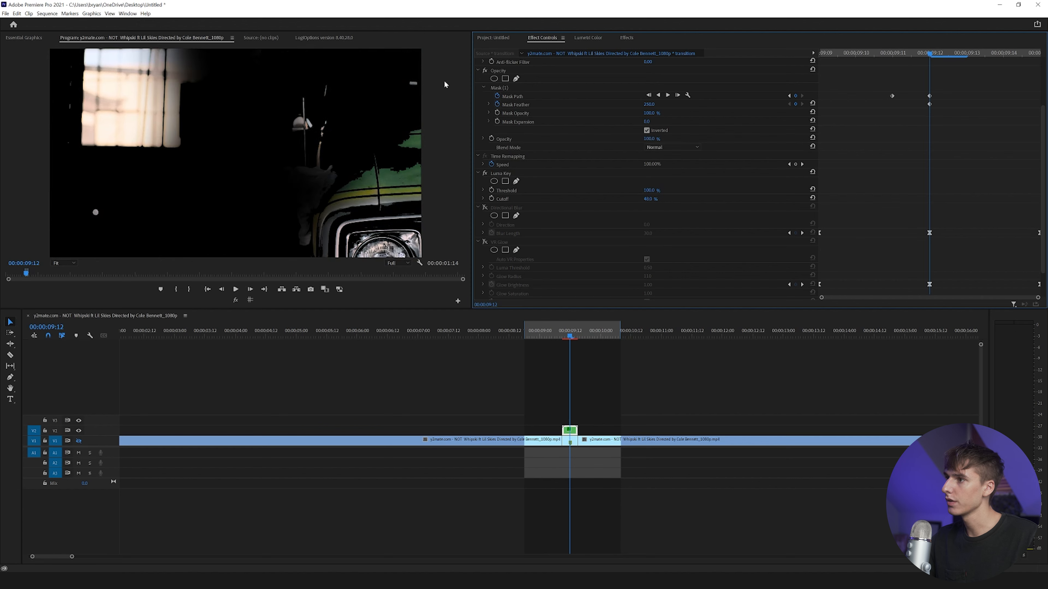
pyautogui.click(485, 241)
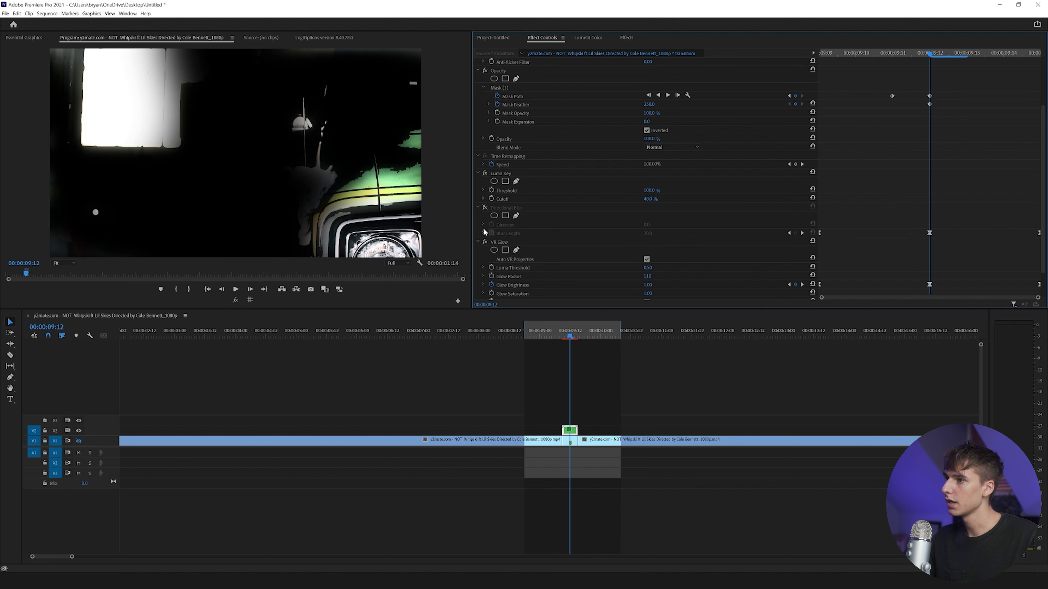
pyautogui.click(485, 208)
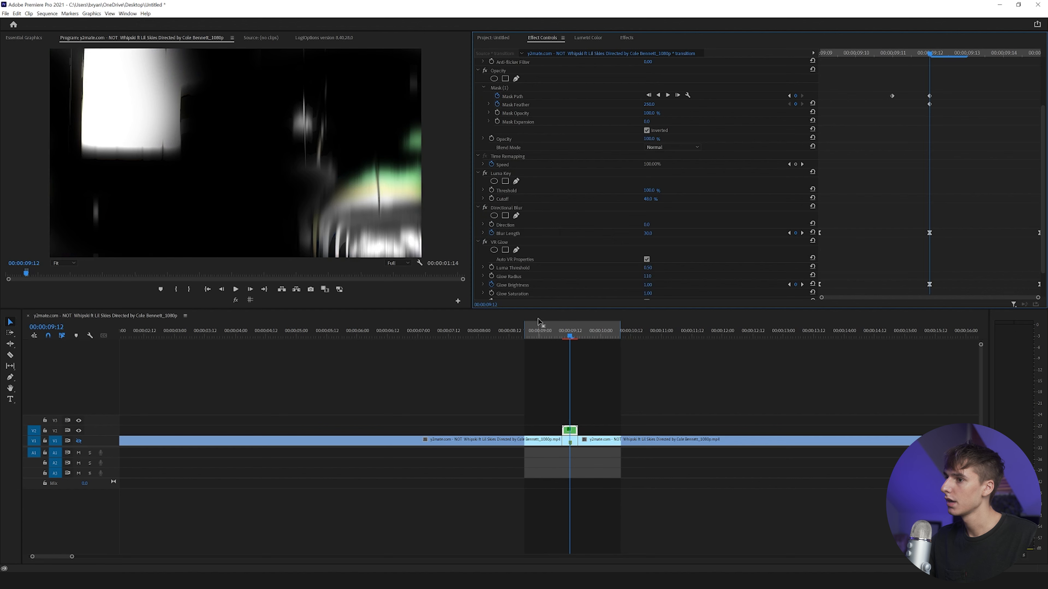
pyautogui.click(78, 440)
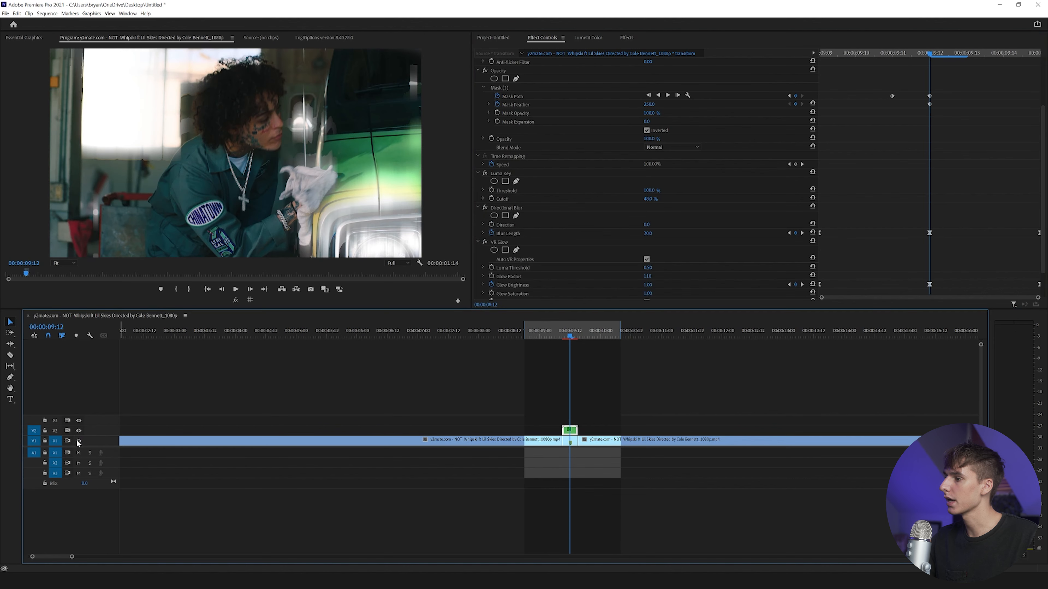
pyautogui.click(78, 441)
pyautogui.click(78, 440)
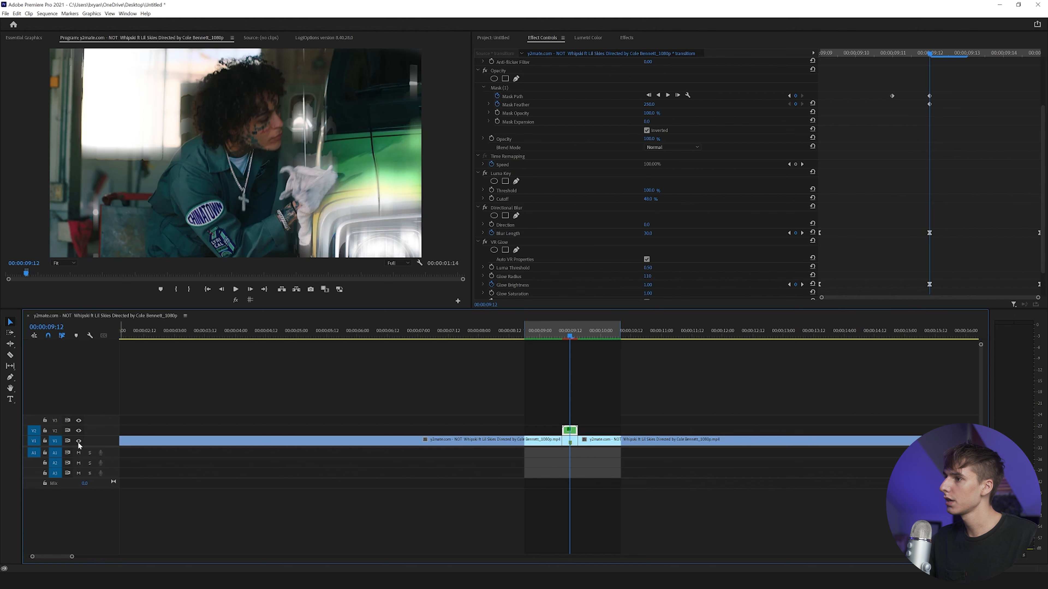
# - Lower the Luma Key cutoff to 9% and turn off the nested clip's Opacity effect to bypass its mask
pyautogui.moveTo(648, 199); pyautogui.dragTo(635, 199)
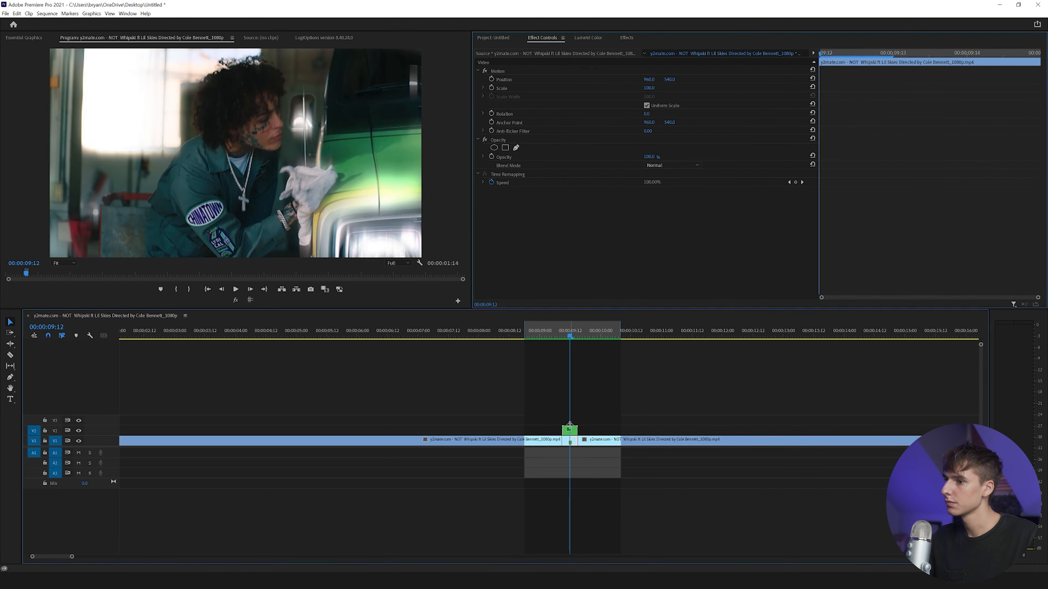
pyautogui.click(569, 430)
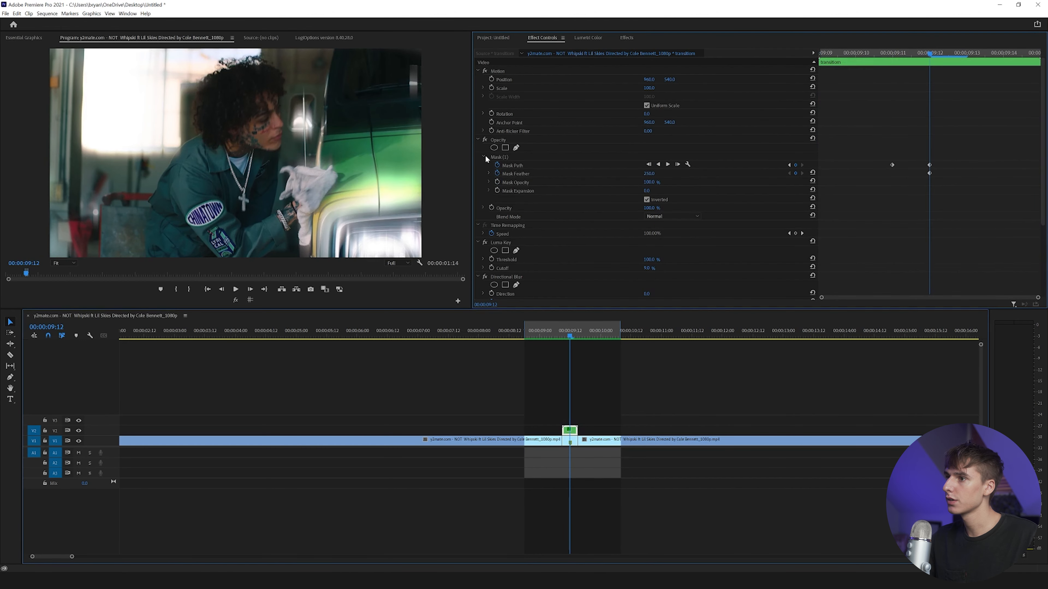
pyautogui.click(485, 139)
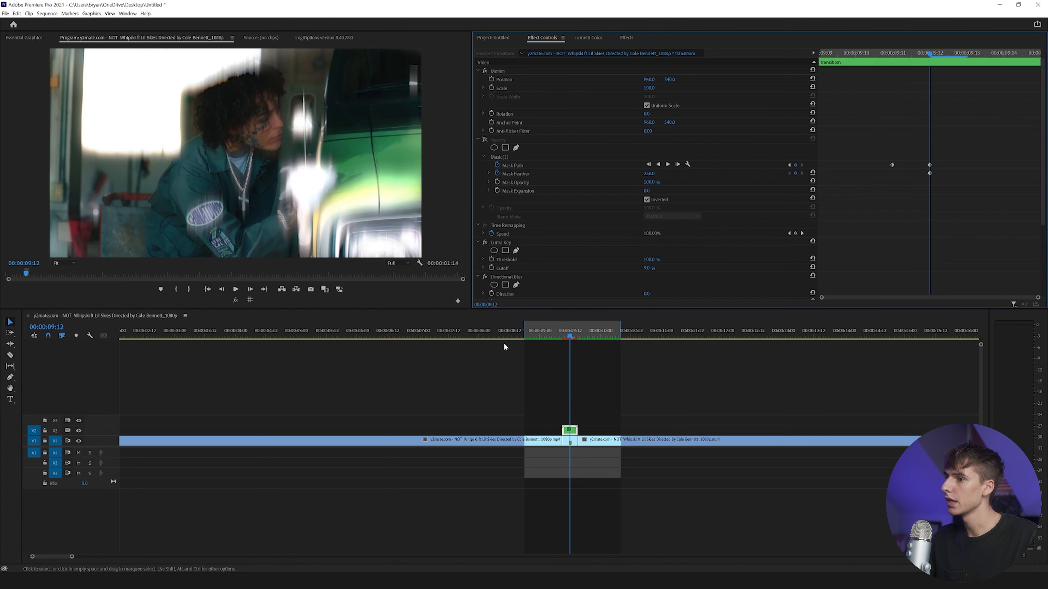
# - Play and scrub across the cut to review the unmasked Luma Key transition
pyautogui.press('space')
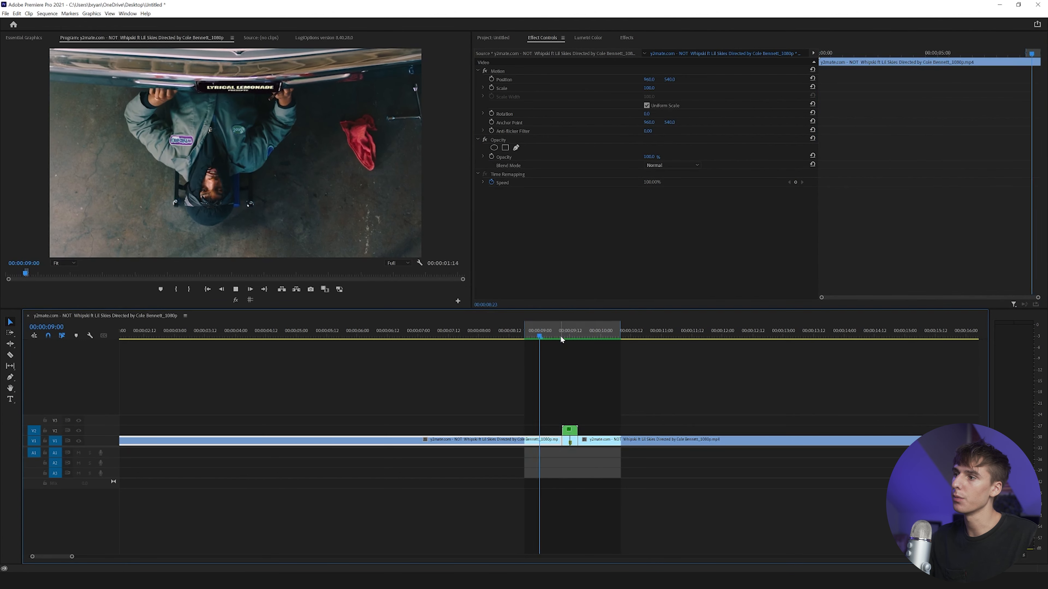
pyautogui.click(560, 337)
pyautogui.moveTo(568, 337); pyautogui.dragTo(574, 337)
# - Turn the nested clip's Opacity effect back on and delete its Luma Key effect
pyautogui.click(570, 431)
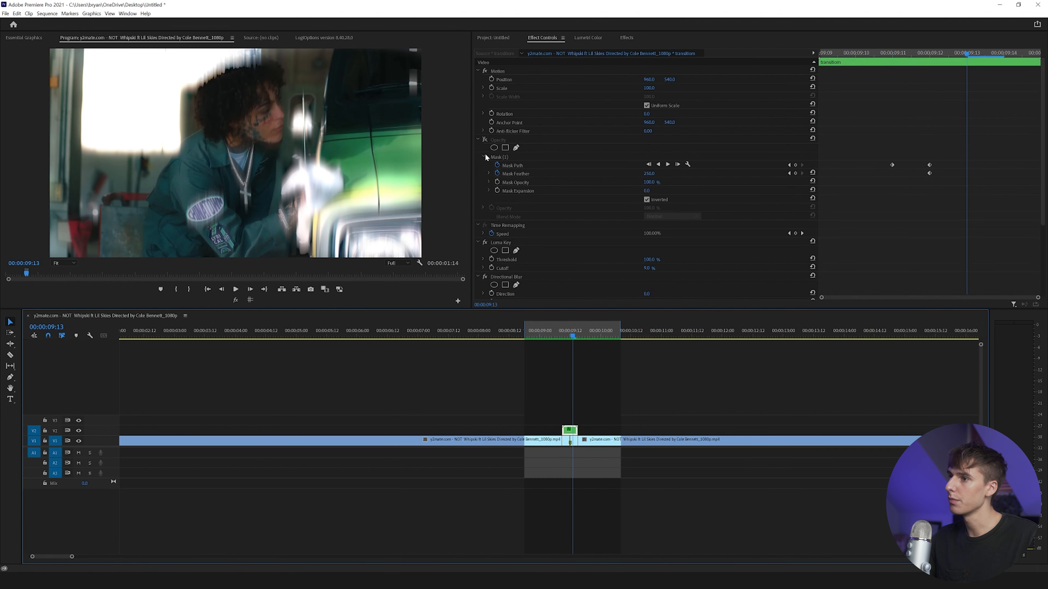
pyautogui.click(484, 140)
pyautogui.press('Left')
pyautogui.scroll(-3, 505, 200)
pyautogui.click(498, 194)
pyautogui.press('Delete')
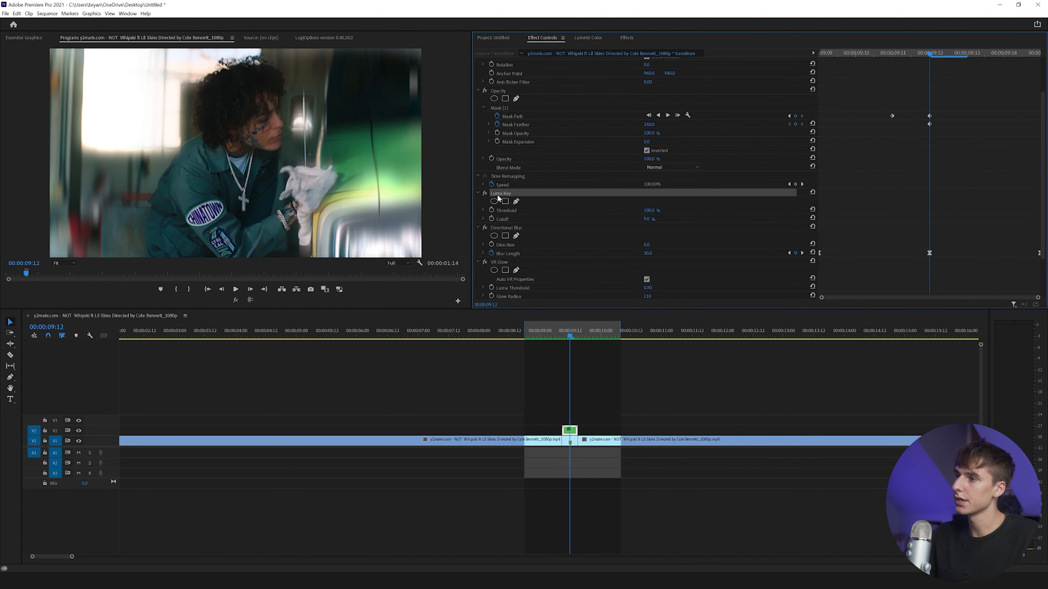
# - Delete the subject mask from the nested clip's Opacity effect
pyautogui.scroll(3, 507, 182)
pyautogui.click(497, 156)
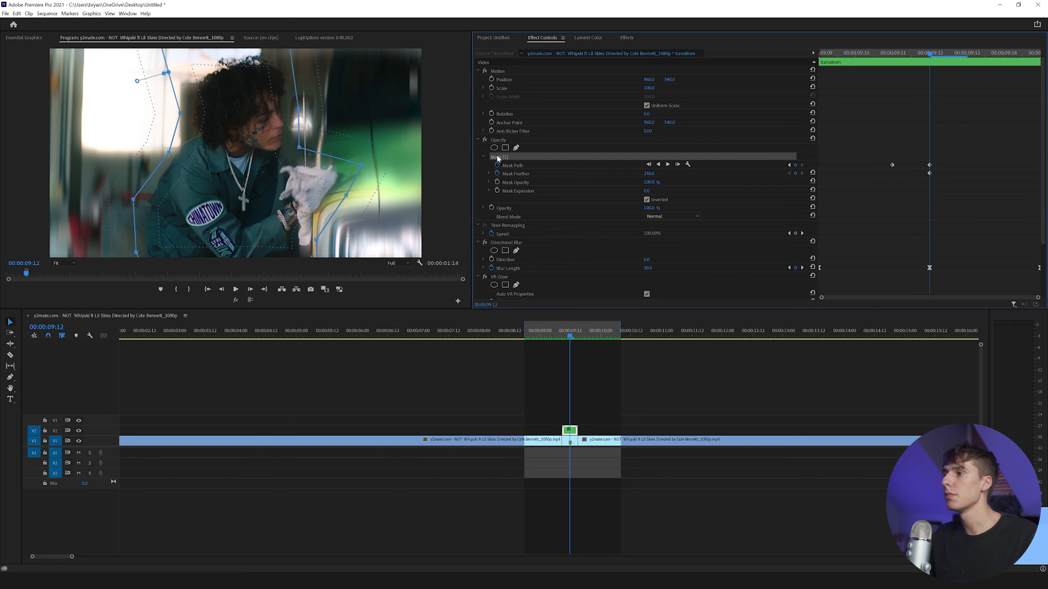
pyautogui.press('Delete')
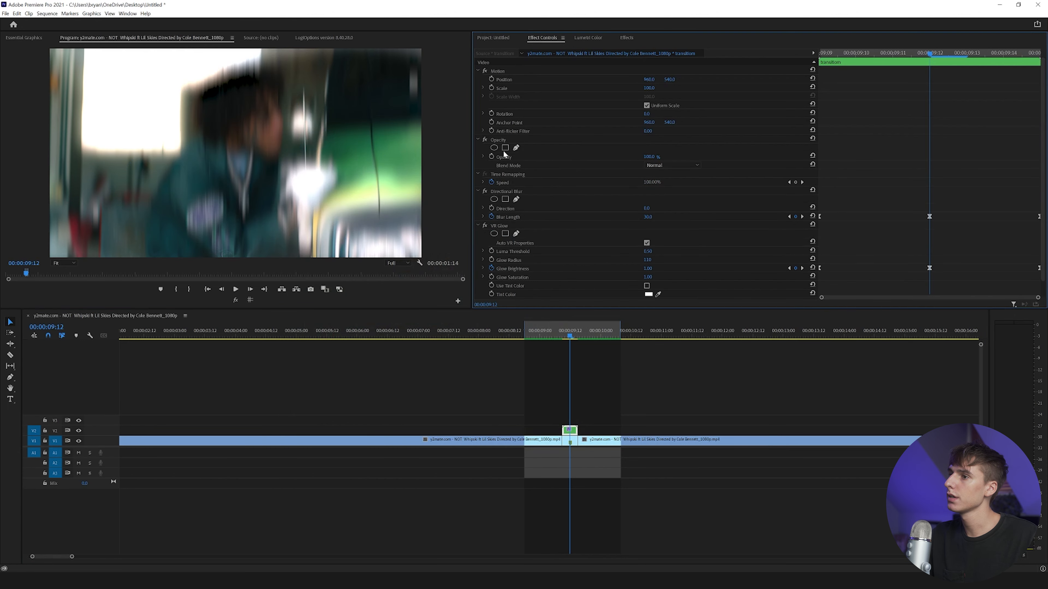
# - Add a rectangular opacity mask to the nested clip and stretch its corners to cover the full width of the frame's lower half
pyautogui.click(505, 147)
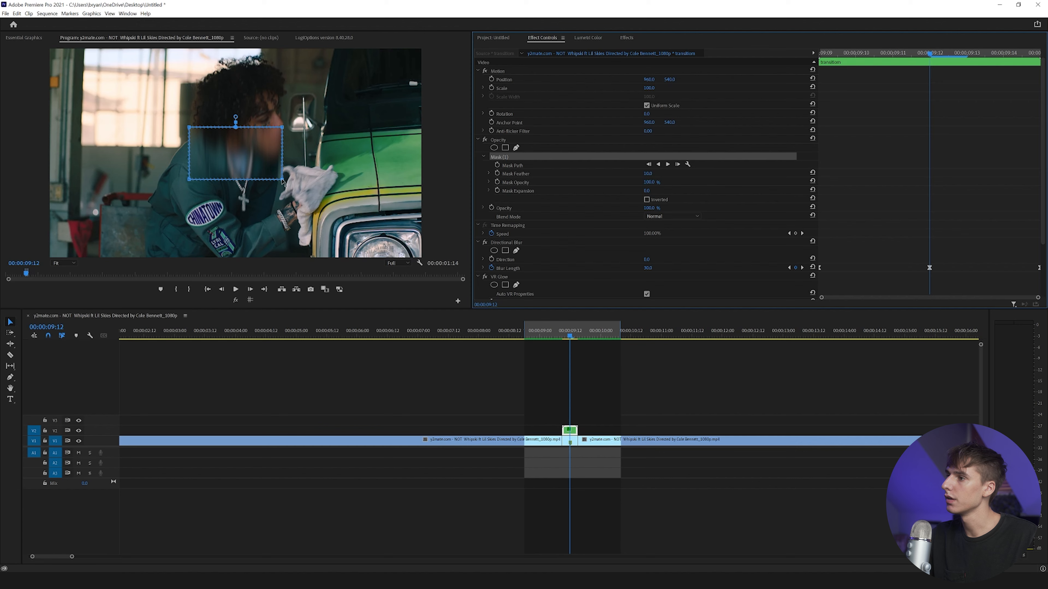
pyautogui.moveTo(282, 180); pyautogui.dragTo(466, 205)
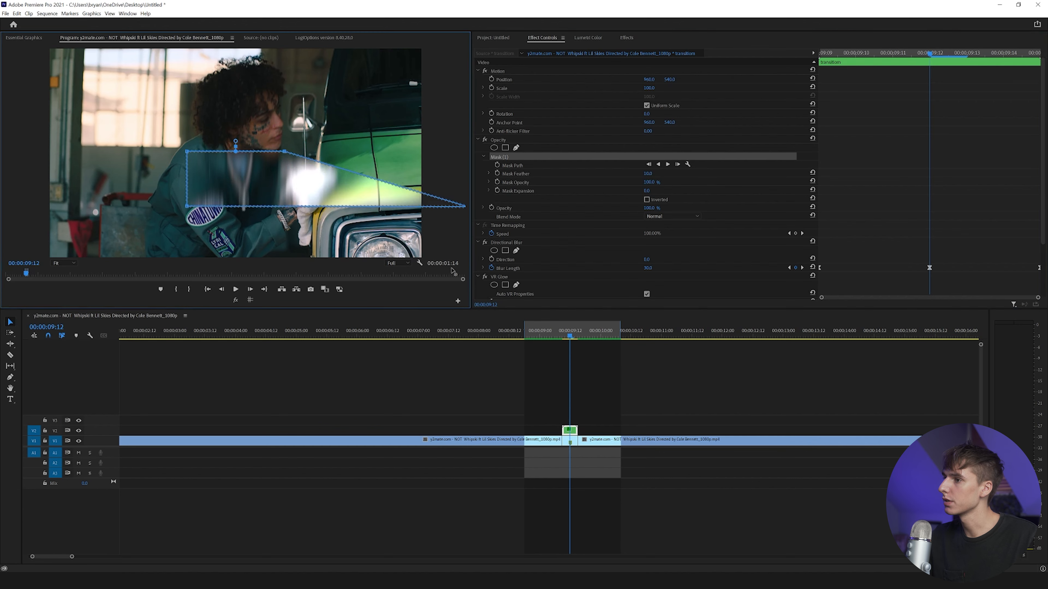
pyautogui.moveTo(457, 269); pyautogui.dragTo(452, 269)
pyautogui.moveTo(284, 152); pyautogui.dragTo(438, 158)
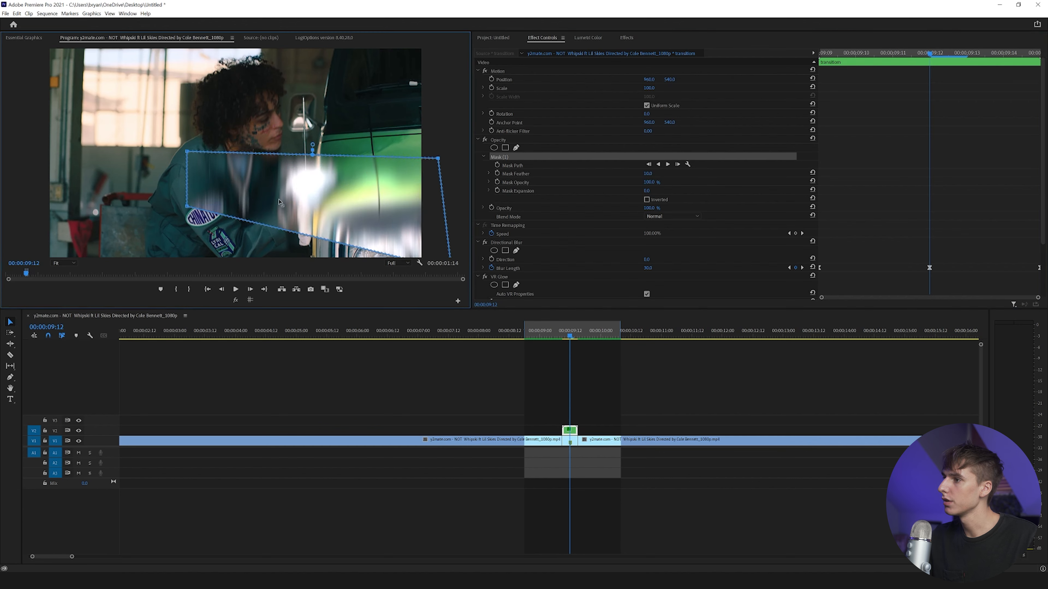
pyautogui.moveTo(187, 206); pyautogui.dragTo(30, 256)
pyautogui.moveTo(188, 152); pyautogui.dragTo(33, 157)
# - Soften the rectangular mask's edge by raising its Mask Feather to about 249
pyautogui.moveTo(648, 174); pyautogui.dragTo(706, 173)
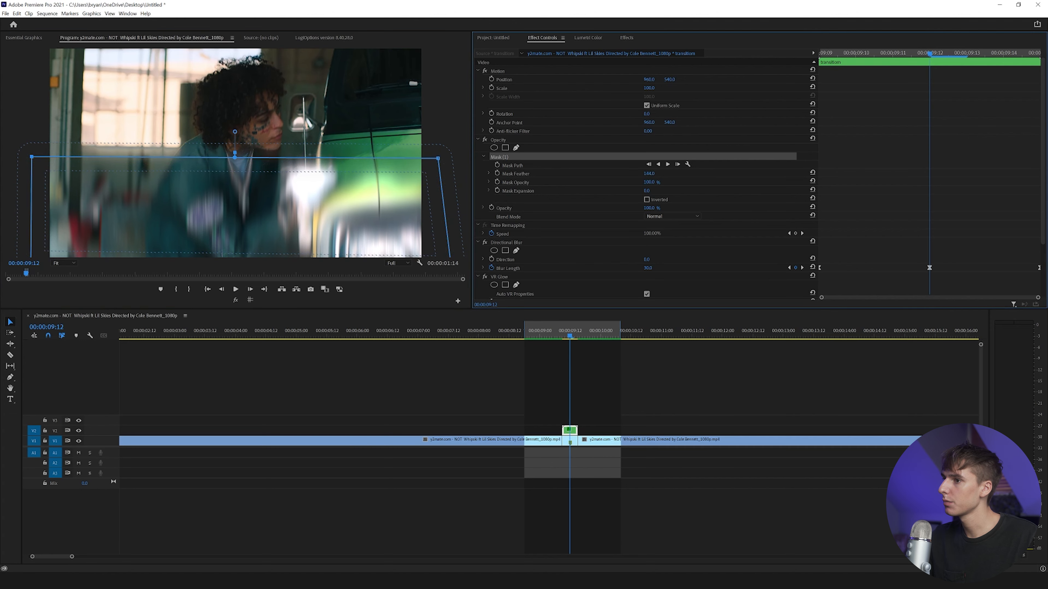
pyautogui.click(582, 413)
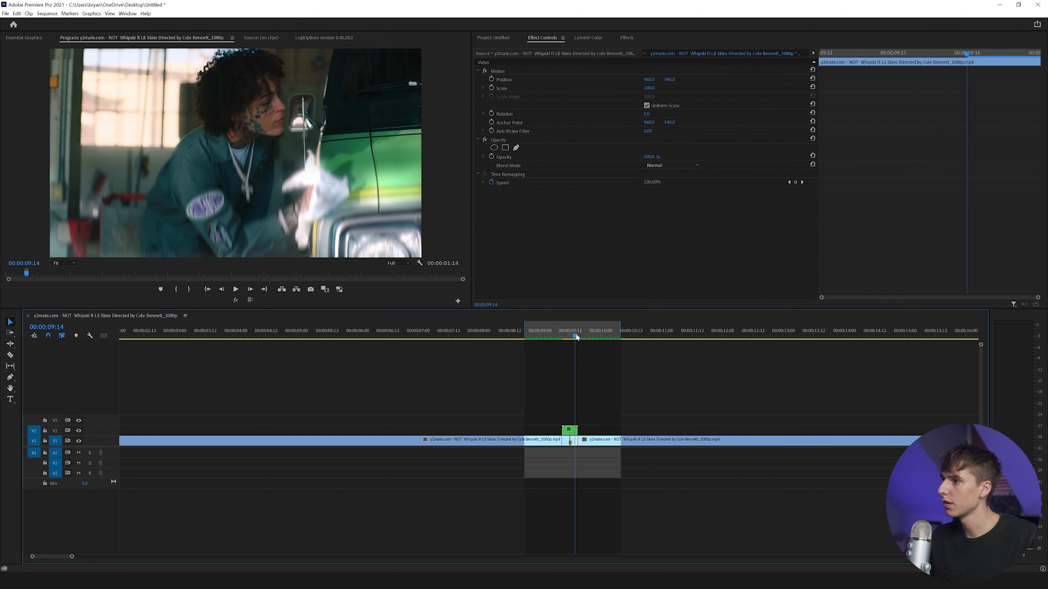
pyautogui.click(570, 431)
pyautogui.moveTo(648, 173); pyautogui.dragTo(686, 173)
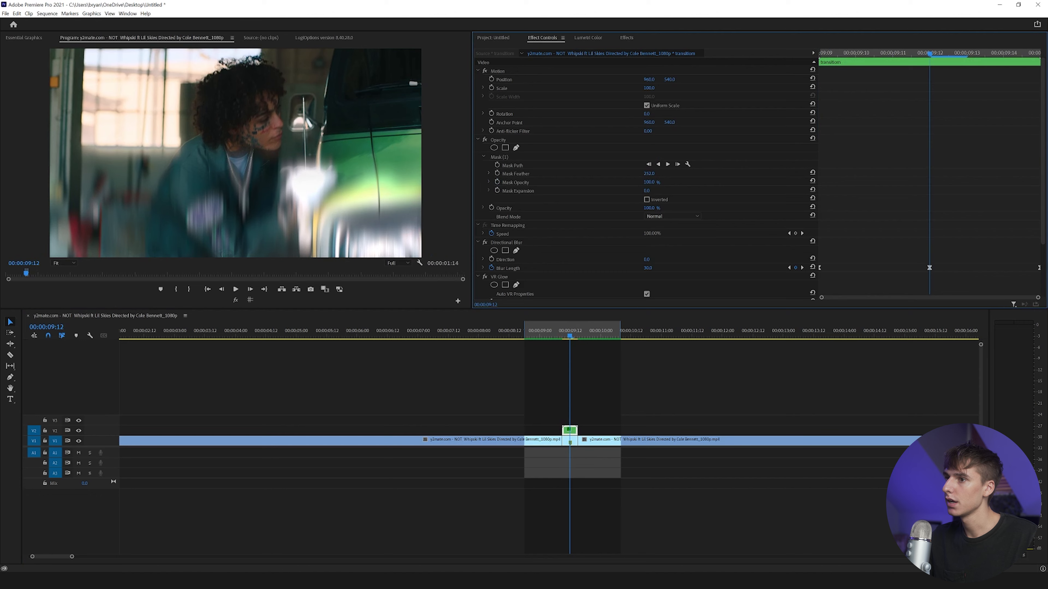
# - Apply Luma Key to the nested clip again above Directional Blur and try a lower threshold
pyautogui.click(626, 37)
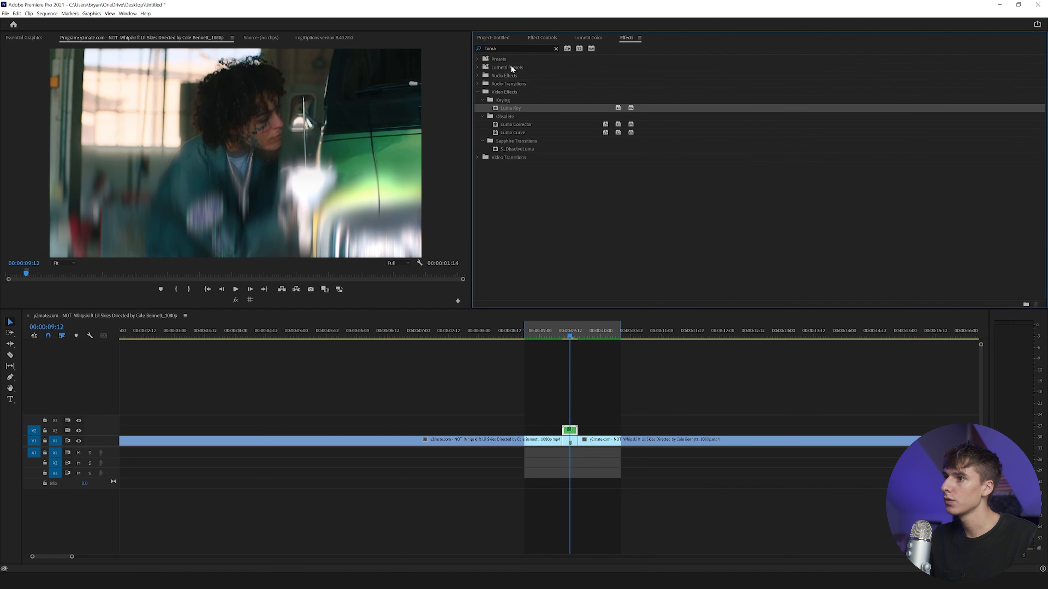
pyautogui.moveTo(513, 112); pyautogui.dragTo(570, 431)
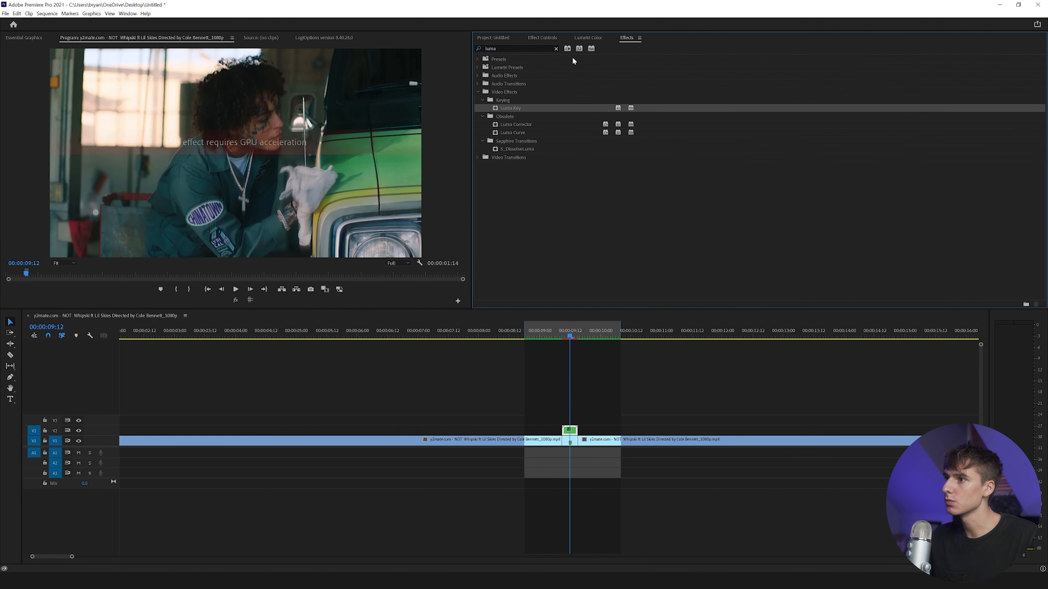
pyautogui.hotkey('shift', '5')
pyautogui.moveTo(500, 251); pyautogui.dragTo(502, 140)
pyautogui.moveTo(649, 157); pyautogui.dragTo(625, 157)
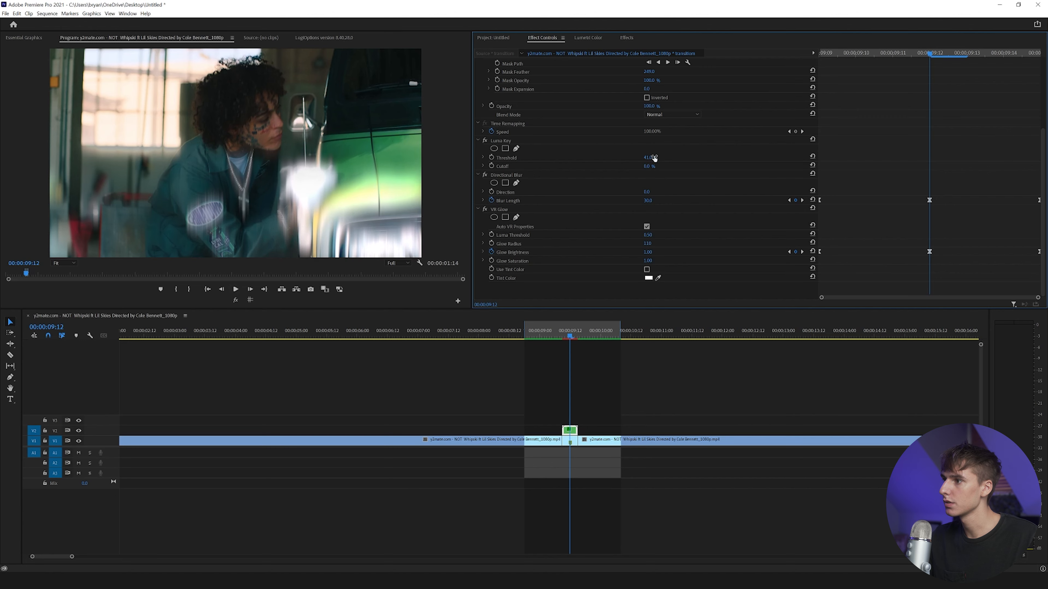
# - Scrub through the rectangular-masked transition, then render the sequence preview and play it across the cut
pyautogui.click(568, 337)
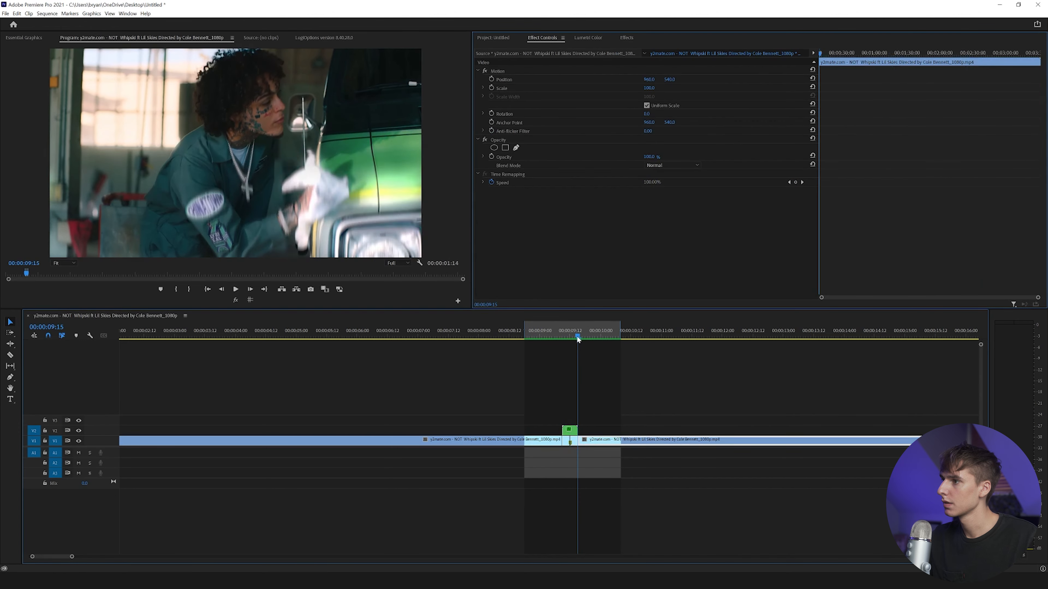
pyautogui.moveTo(568, 336)
pyautogui.mouseDown()
pyautogui.moveTo(582, 338)
pyautogui.moveTo(556, 339)
pyautogui.moveTo(573, 338)
pyautogui.mouseUp()
pyautogui.press('Return')
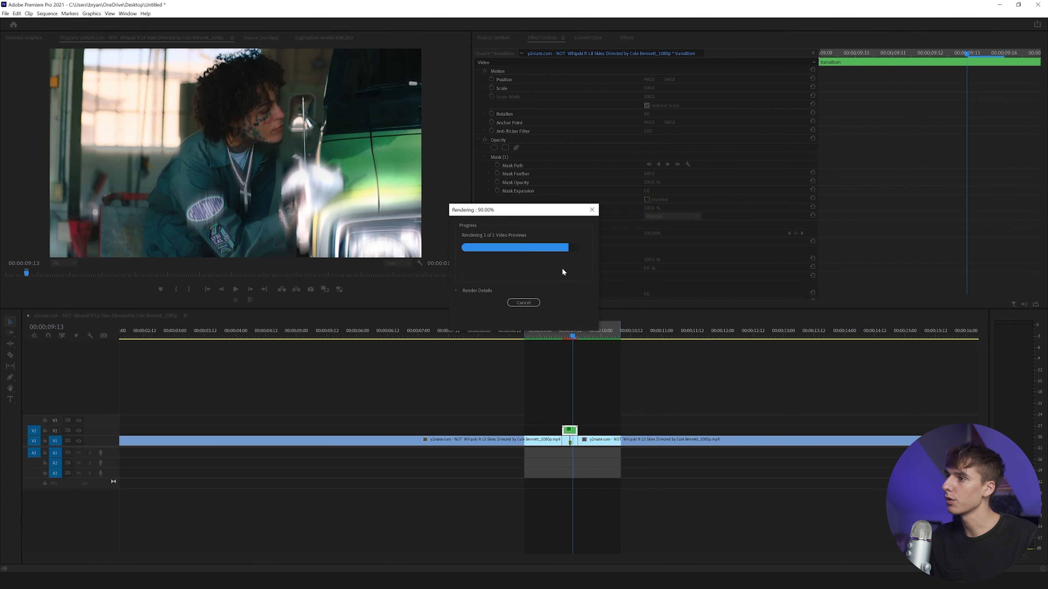
pyautogui.press('space')
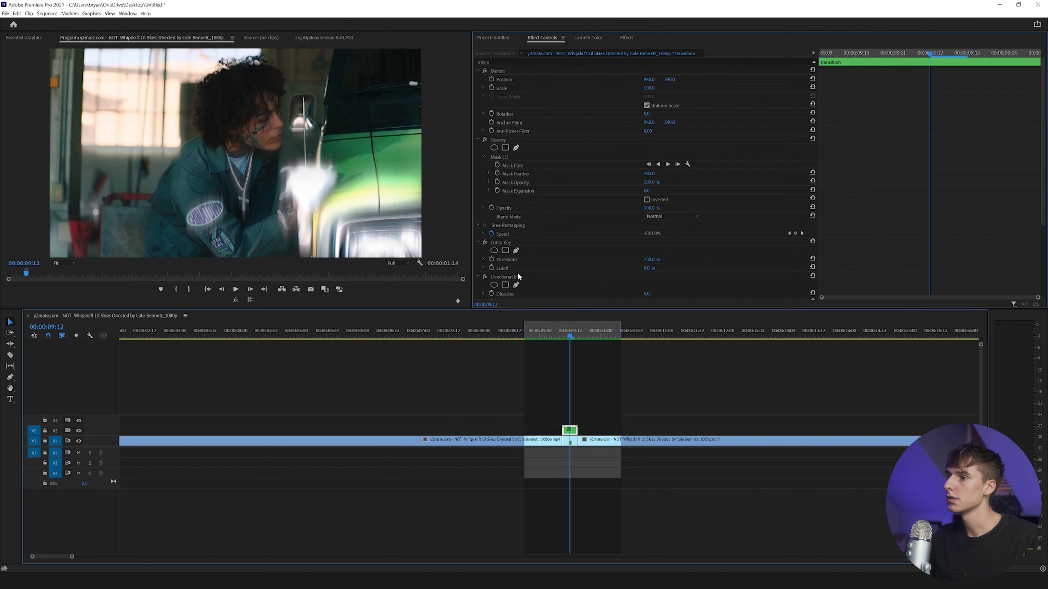
# - Clear the effects search, look through the Video Effects categories, and return to the nested clip's effect settings
pyautogui.scroll(-3, 540, 244)
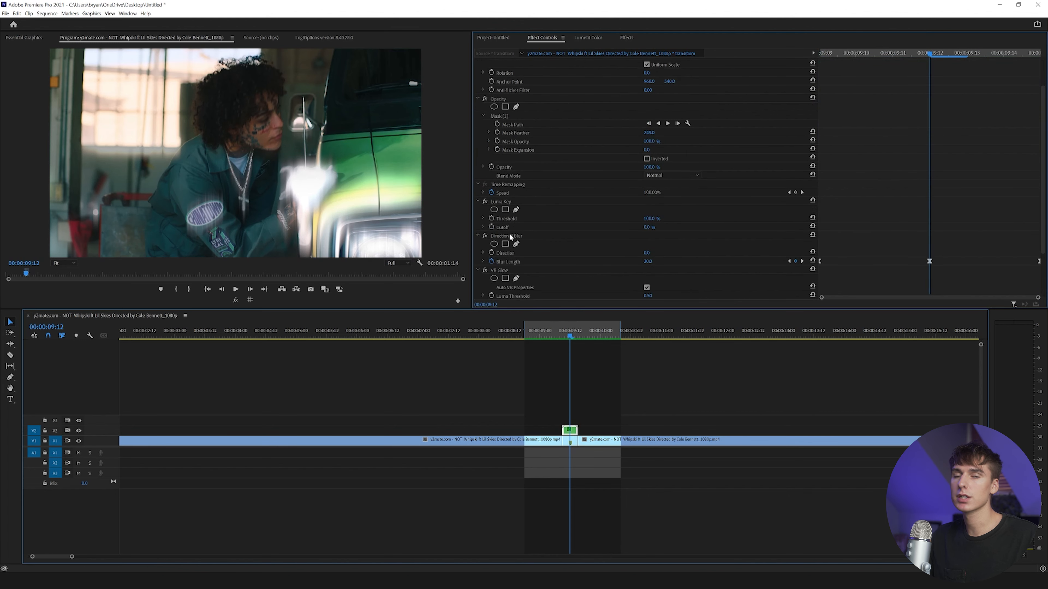
pyautogui.click(626, 37)
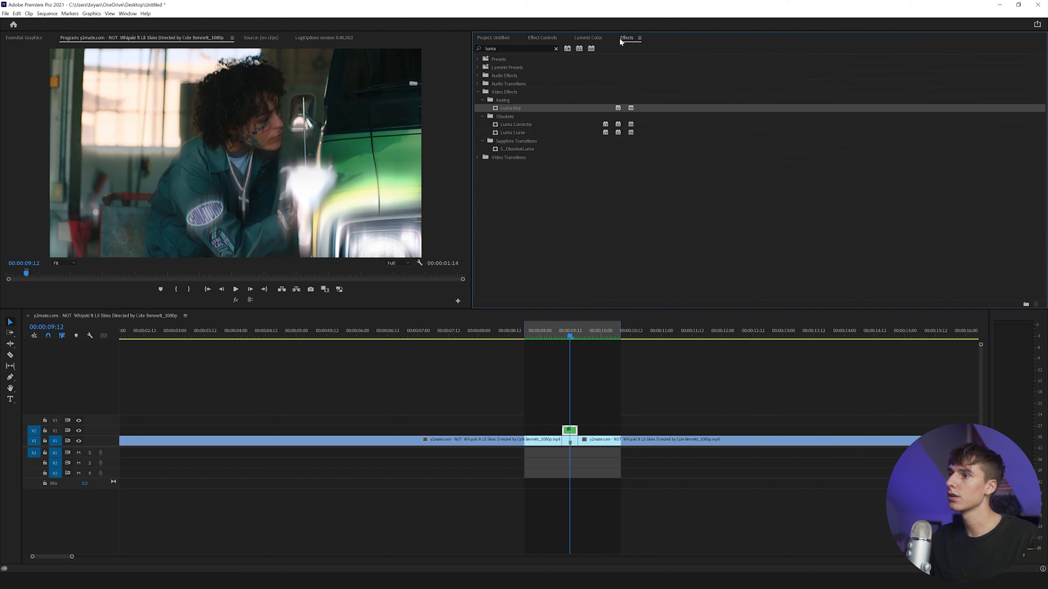
pyautogui.click(554, 48)
pyautogui.click(477, 59)
pyautogui.click(477, 59)
pyautogui.click(477, 92)
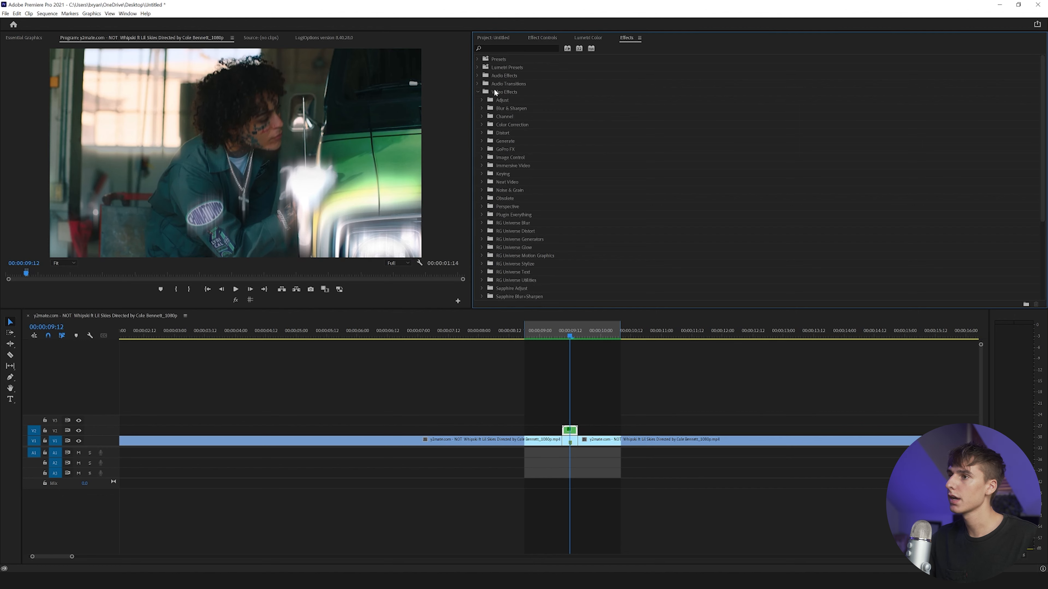
pyautogui.hotkey('shift', '5')
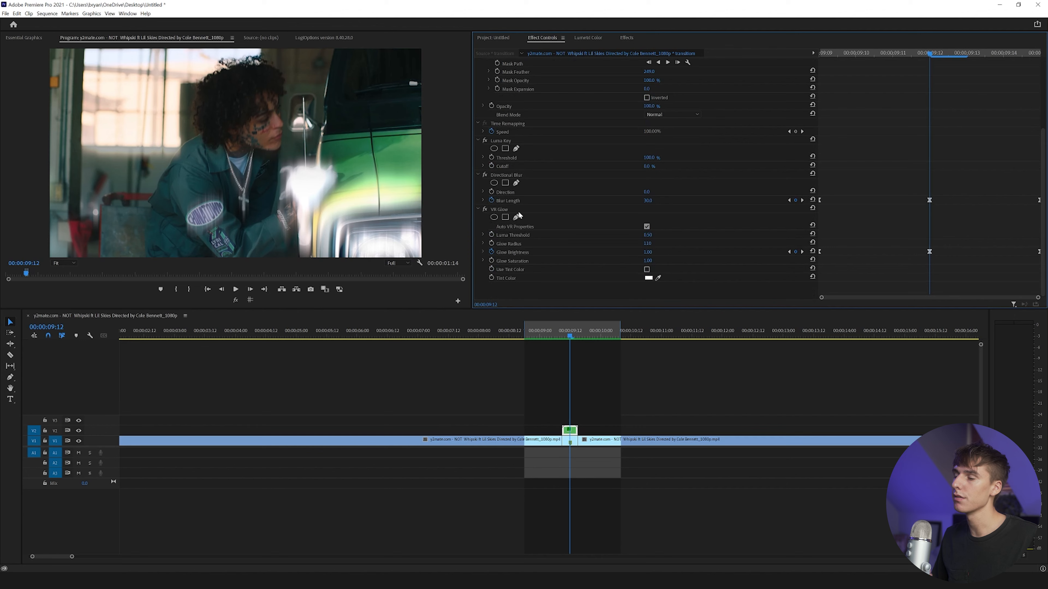